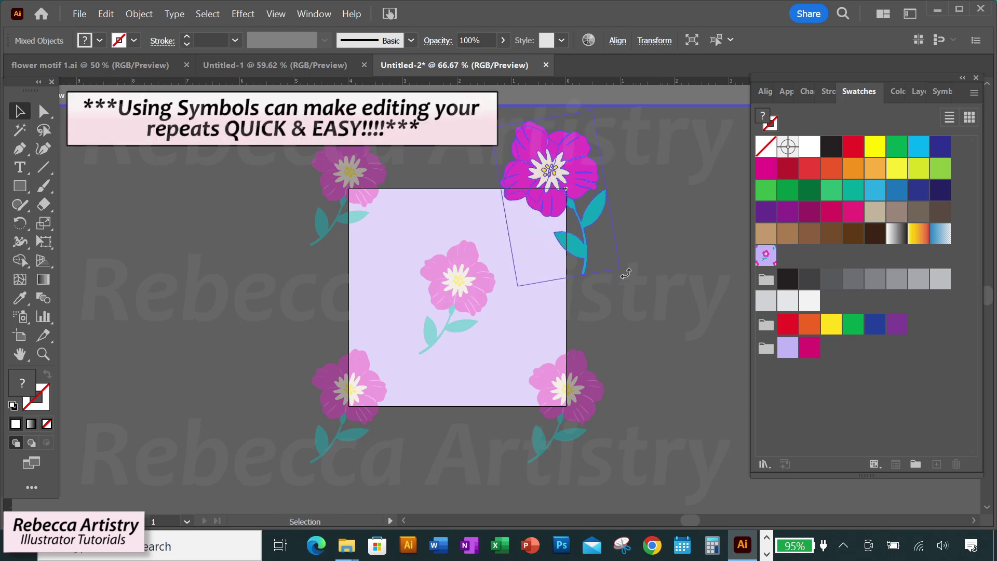
# Recolour the flower's petals inside the symbol with the dark magenta swatch and leave symbol editing
pyautogui.hotkey('ctrl', 'shift', 'a')
pyautogui.press('a')
pyautogui.click(551, 156)
pyautogui.click(809, 346)
pyautogui.click(654, 334)
pyautogui.click(23, 115)
pyautogui.doubleClick(665, 262)
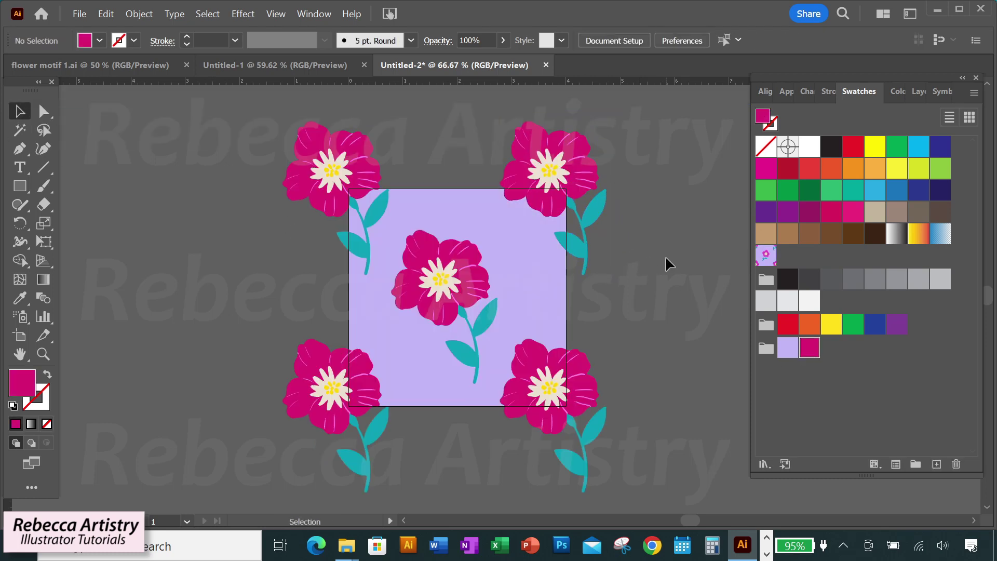
# Undo the recent rotation and recolouring of the flower symbol
pyautogui.hotkey('ctrl', 'z')
pyautogui.hotkey('ctrl', 'z')
pyautogui.hotkey('ctrl', 'z')
pyautogui.hotkey('ctrl', 'z')
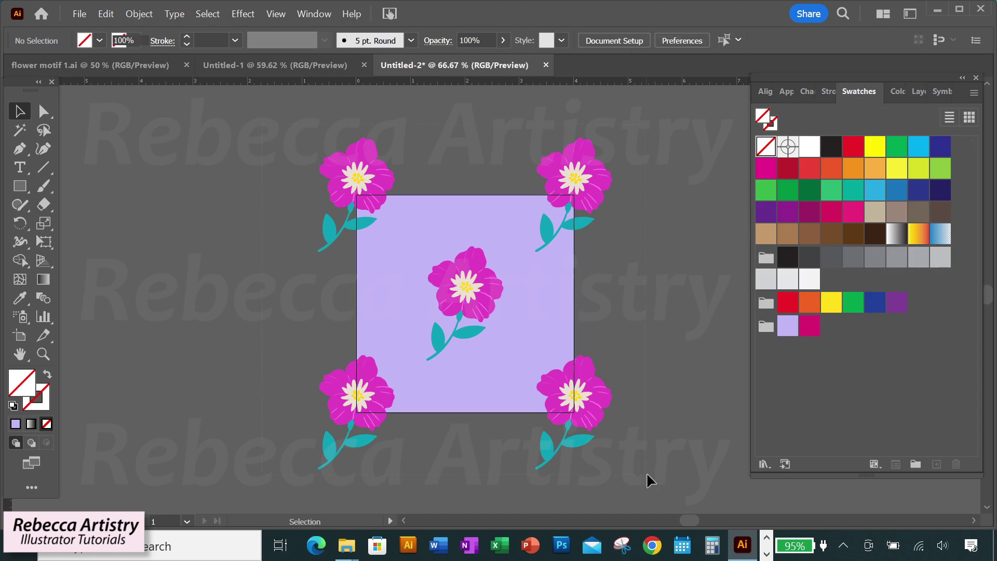
# Save the lilac tile with its flowers as a pattern swatch and fill the large white rectangle with it
pyautogui.moveTo(497, 359); pyautogui.dragTo(812, 375)
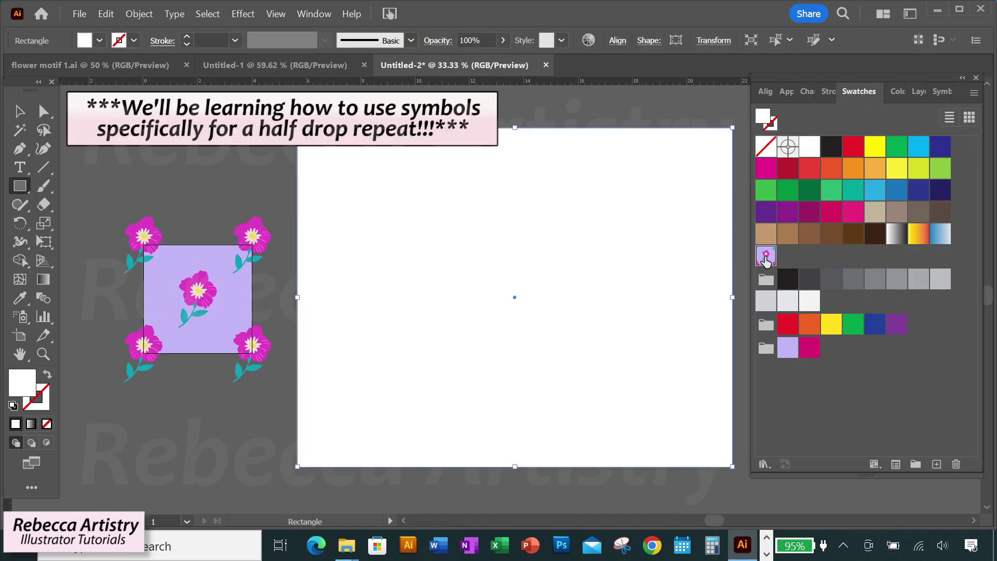
pyautogui.click(765, 255)
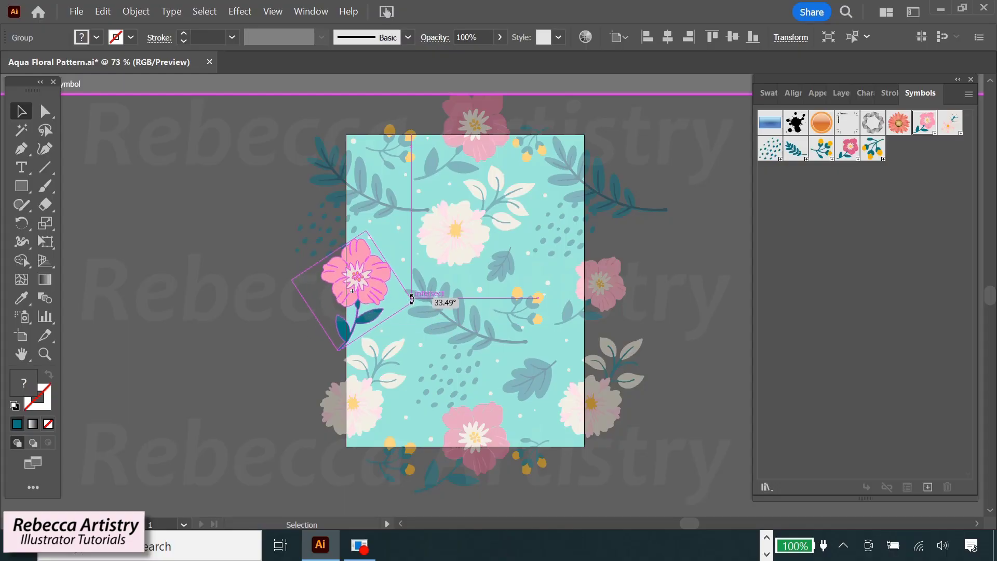
# Reposition the pink flower inside its symbol and fill a new large rectangle beside the tile with the floral pattern swatch
pyautogui.moveTo(375, 288); pyautogui.dragTo(376, 272)
pyautogui.doubleClick(670, 306)
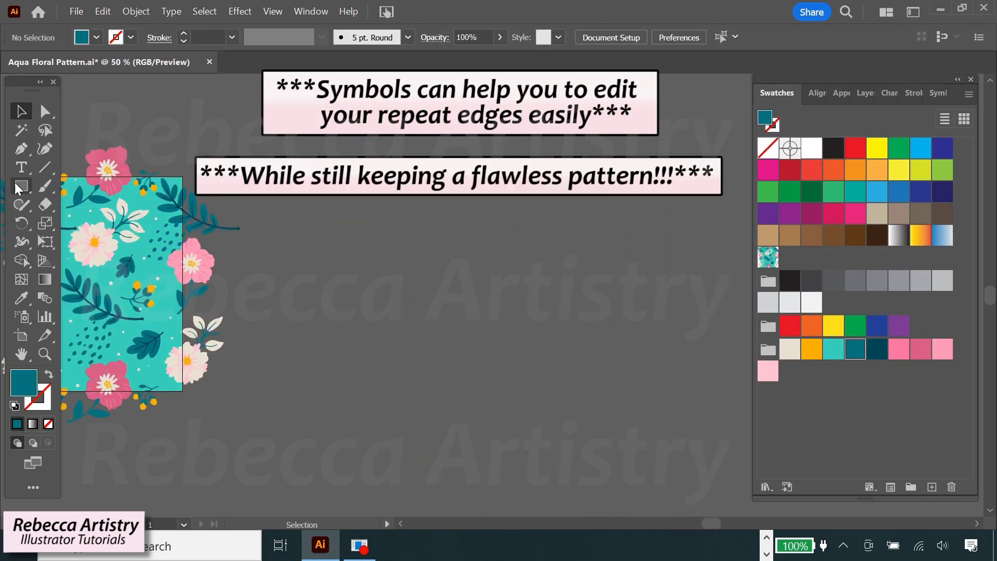
pyautogui.moveTo(265, 123); pyautogui.dragTo(765, 471)
pyautogui.click(768, 256)
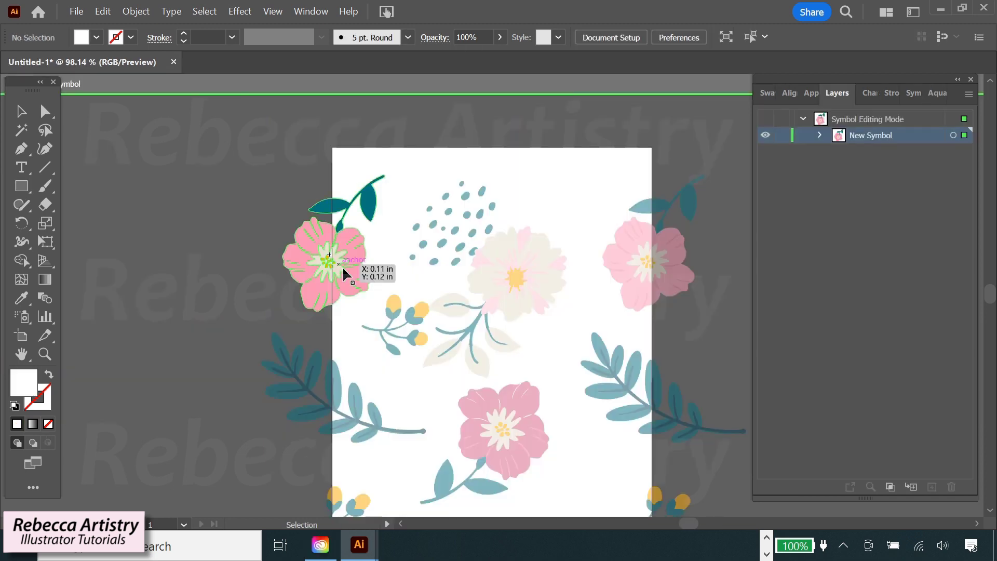
# Rotate the pink flower on the artboard's left edge inside its symbol and return to the full artwork
pyautogui.click(342, 266)
pyautogui.moveTo(391, 171); pyautogui.dragTo(286, 252)
pyautogui.click(555, 193)
pyautogui.doubleClick(553, 186)
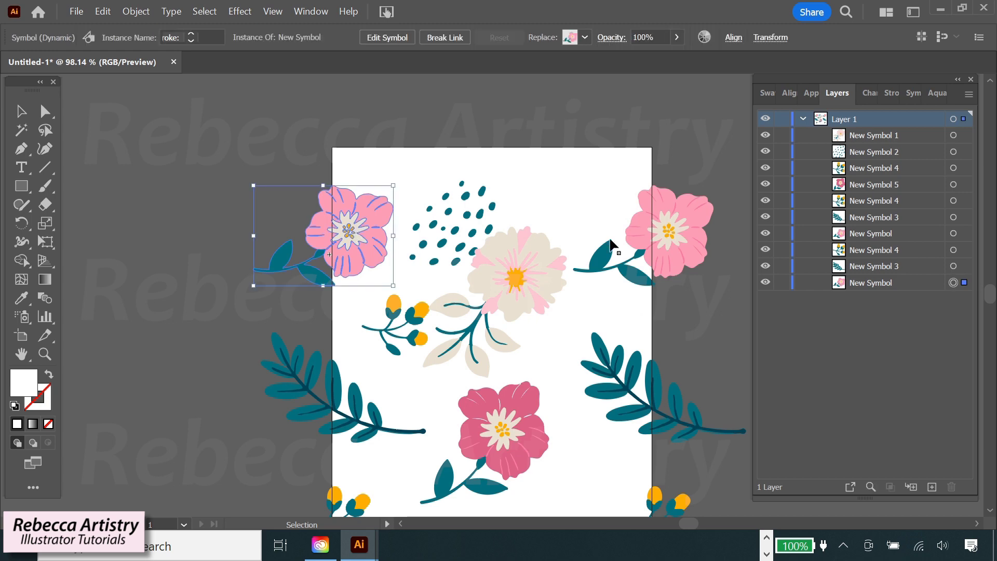
pyautogui.click(634, 242)
pyautogui.click(667, 140)
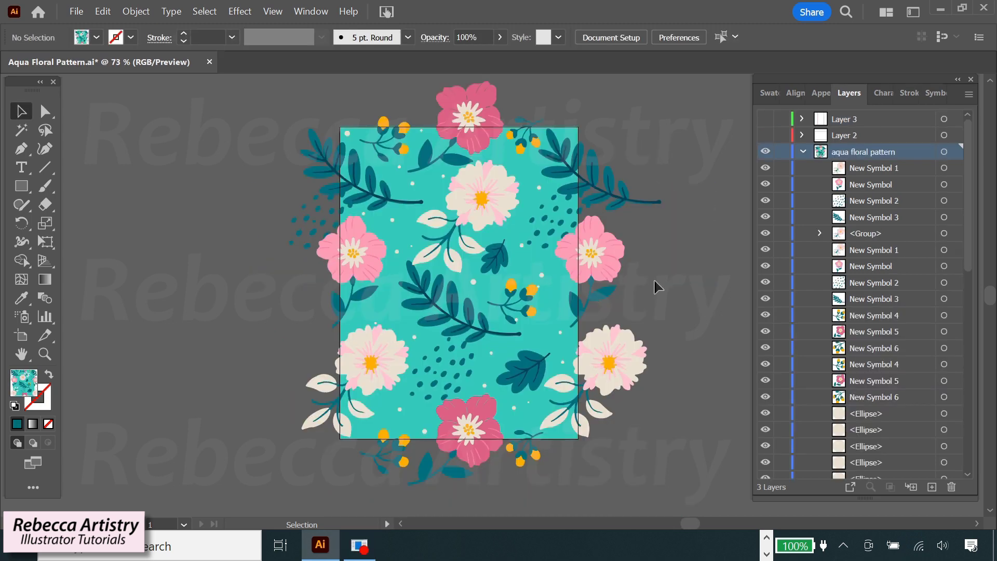
# Rotate the white flower at the tile's lower left corner by about 182° inside its symbol and leave symbol editing
pyautogui.click(379, 356)
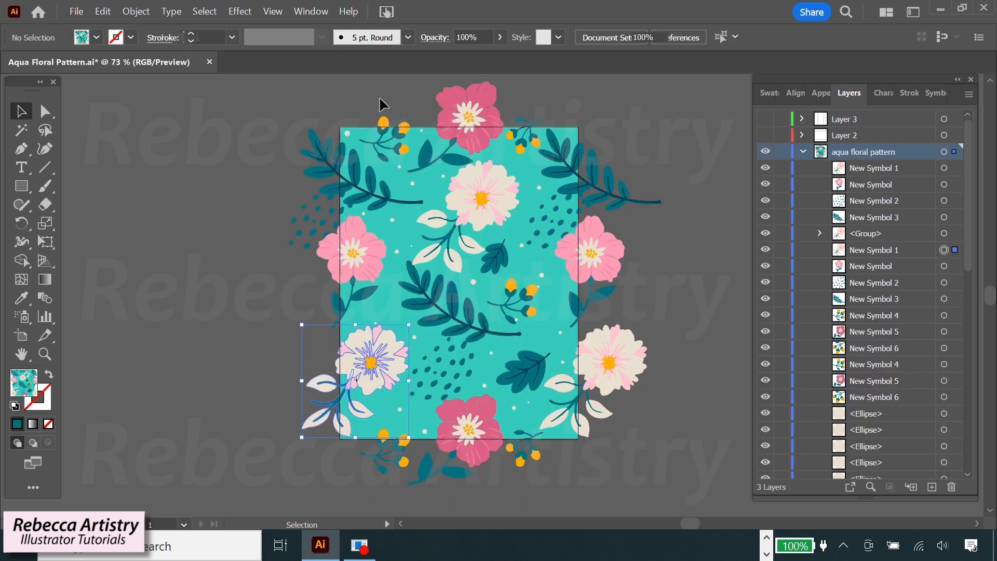
pyautogui.doubleClick(396, 351)
pyautogui.moveTo(411, 326)
pyautogui.mouseDown()
pyautogui.moveTo(421, 379)
pyautogui.moveTo(311, 426)
pyautogui.mouseUp()
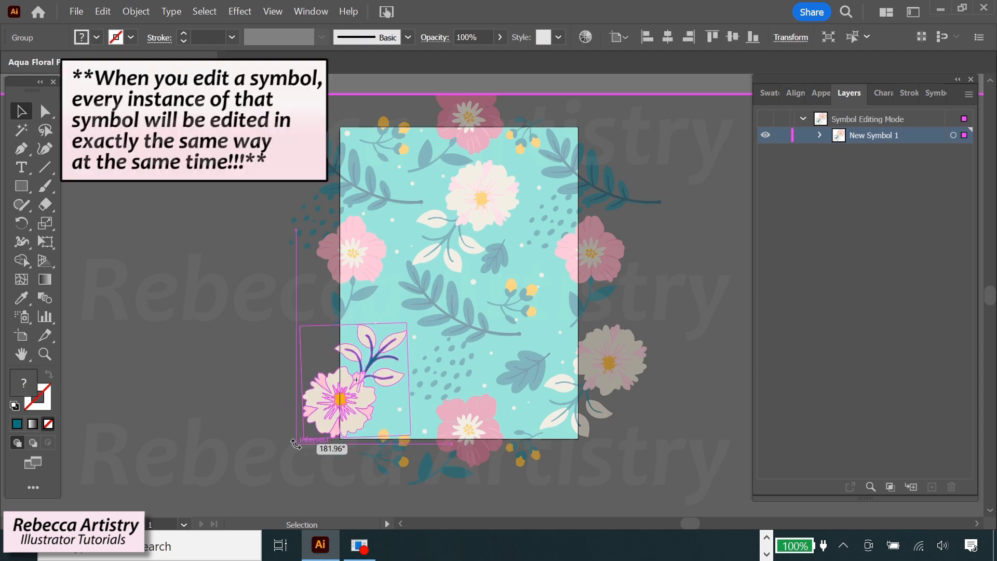
pyautogui.doubleClick(687, 417)
# Rotate the white flower group in the upper middle of the tile and nudge it into place
pyautogui.click(507, 221)
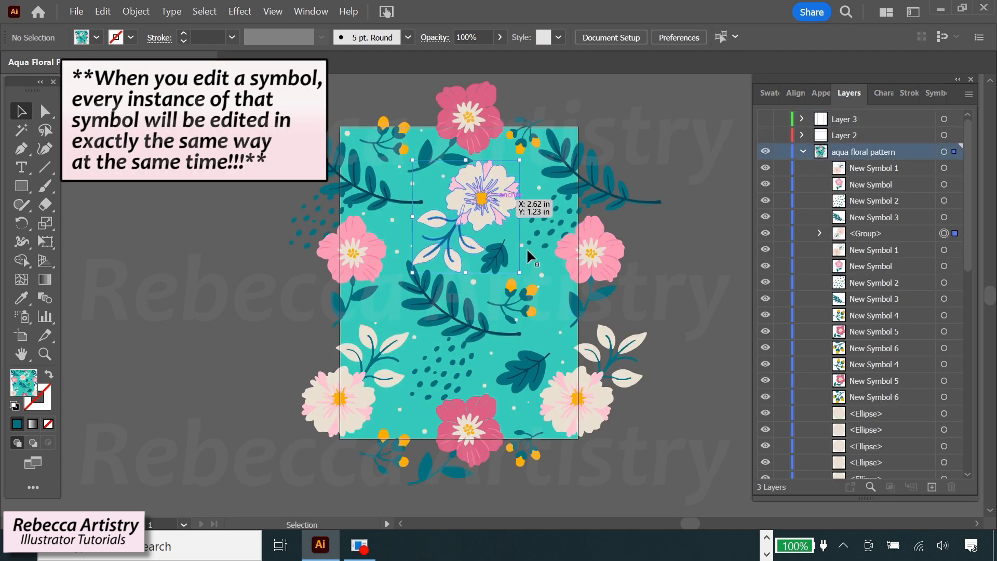
pyautogui.moveTo(523, 277); pyautogui.dragTo(504, 259)
pyautogui.moveTo(473, 208); pyautogui.dragTo(474, 210)
pyautogui.click(669, 253)
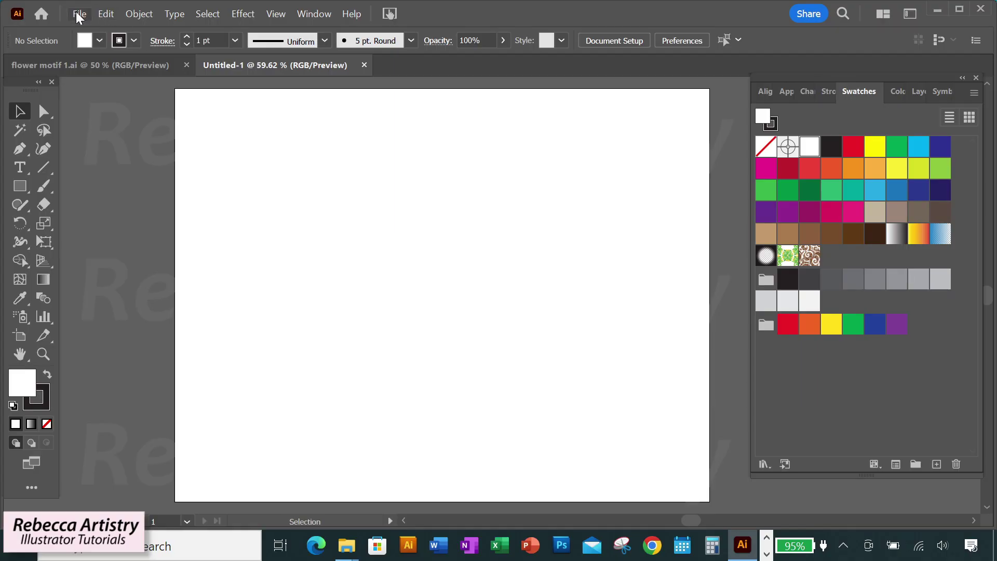
# Create a new document 4 in wide and 4 in high
pyautogui.click(78, 15)
pyautogui.click(98, 33)
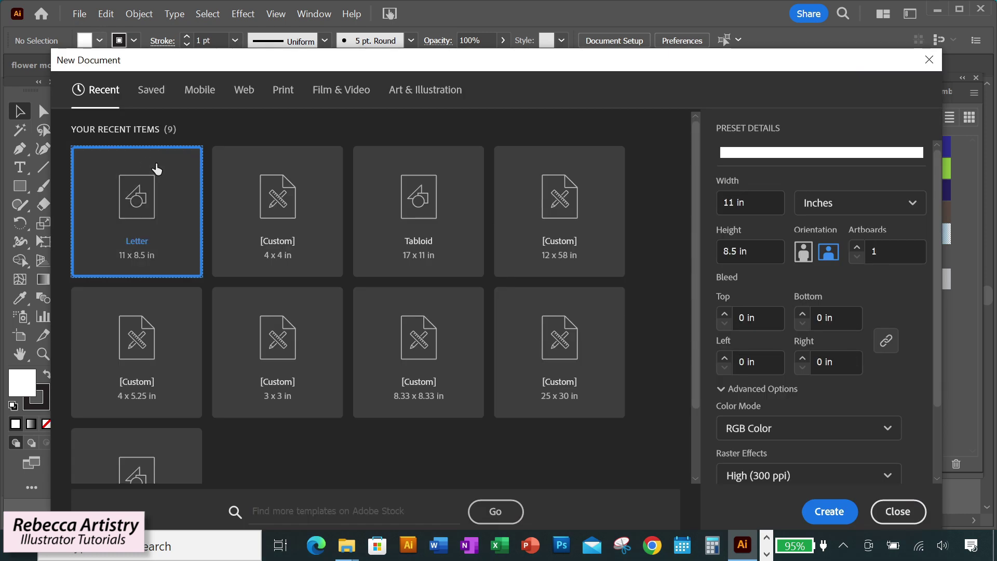
pyautogui.click(755, 203)
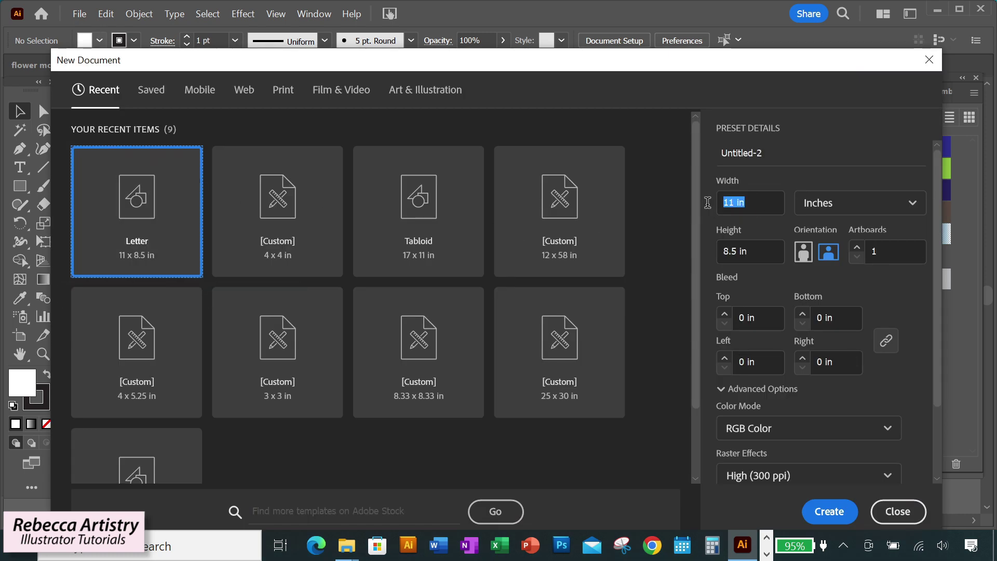
pyautogui.write('4')
pyautogui.click(759, 244)
pyautogui.write('4')
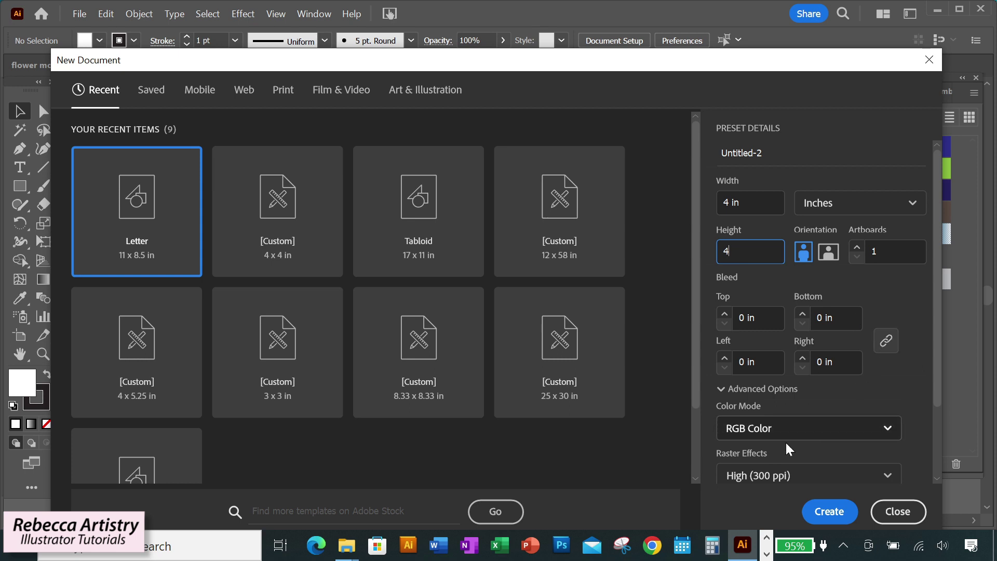
pyautogui.click(829, 511)
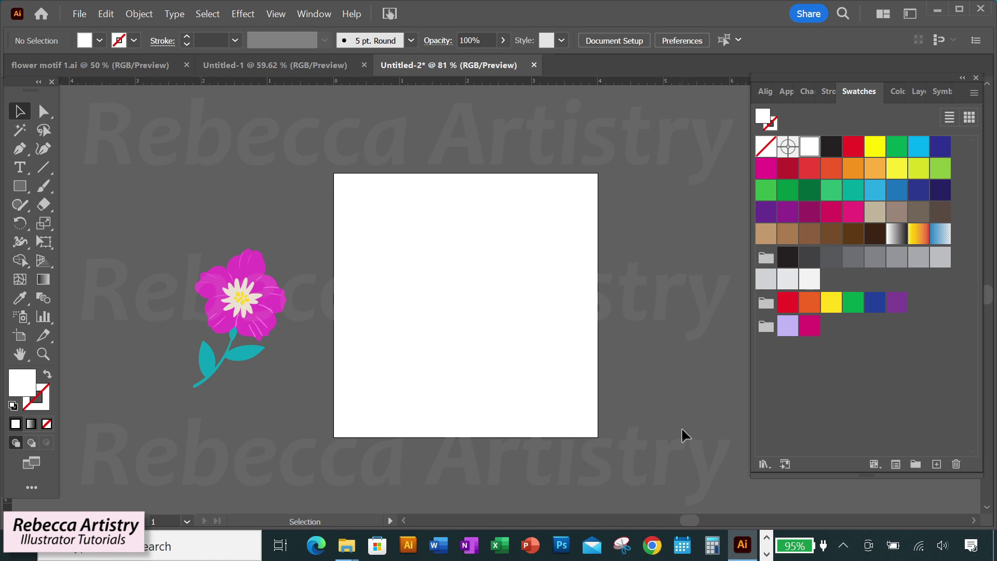
# Turn the flower beside the artboard into a dynamic symbol with the Movie Clip export type
pyautogui.click(312, 13)
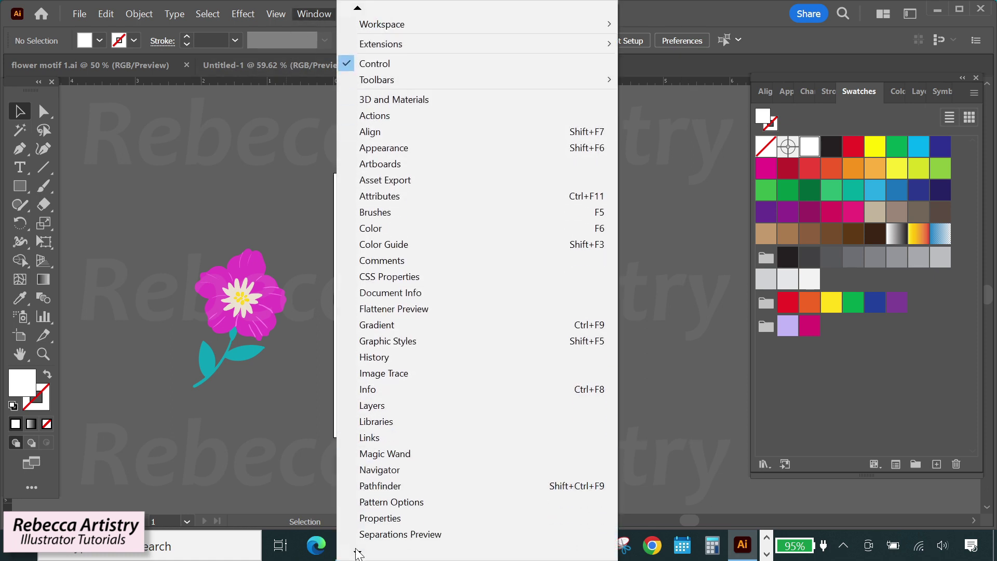
pyautogui.click(399, 443)
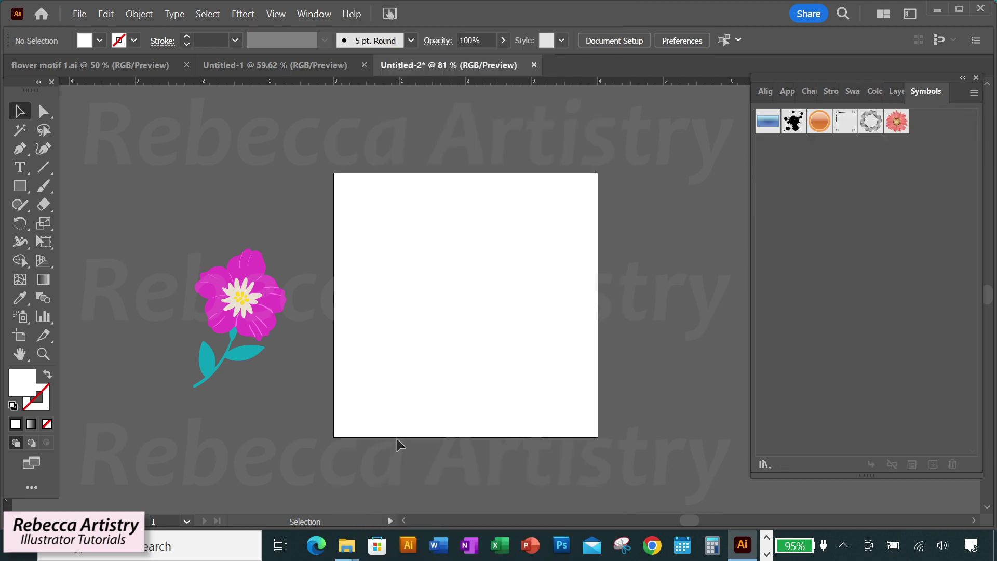
pyautogui.click(262, 322)
pyautogui.moveTo(259, 314); pyautogui.dragTo(875, 256)
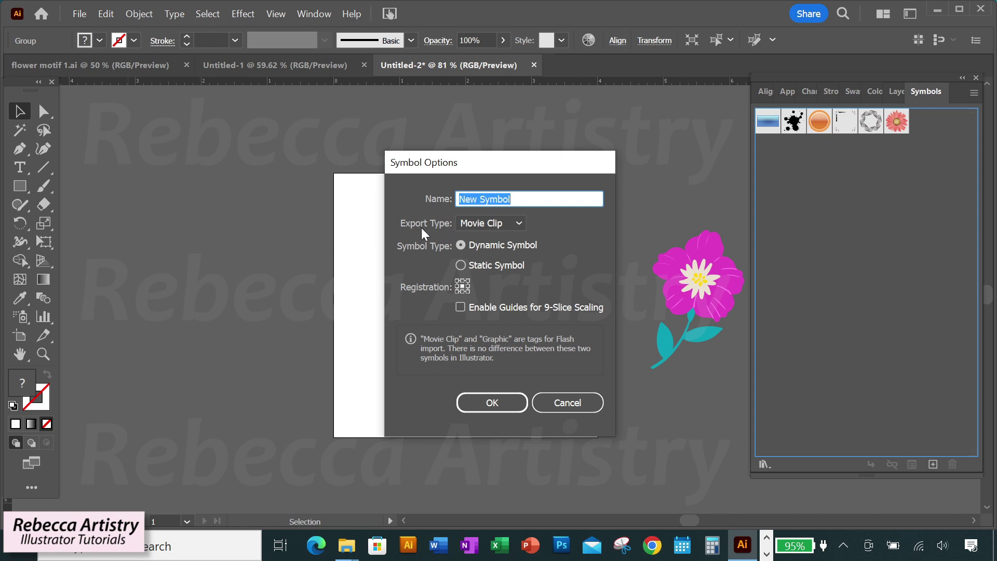
pyautogui.click(515, 223)
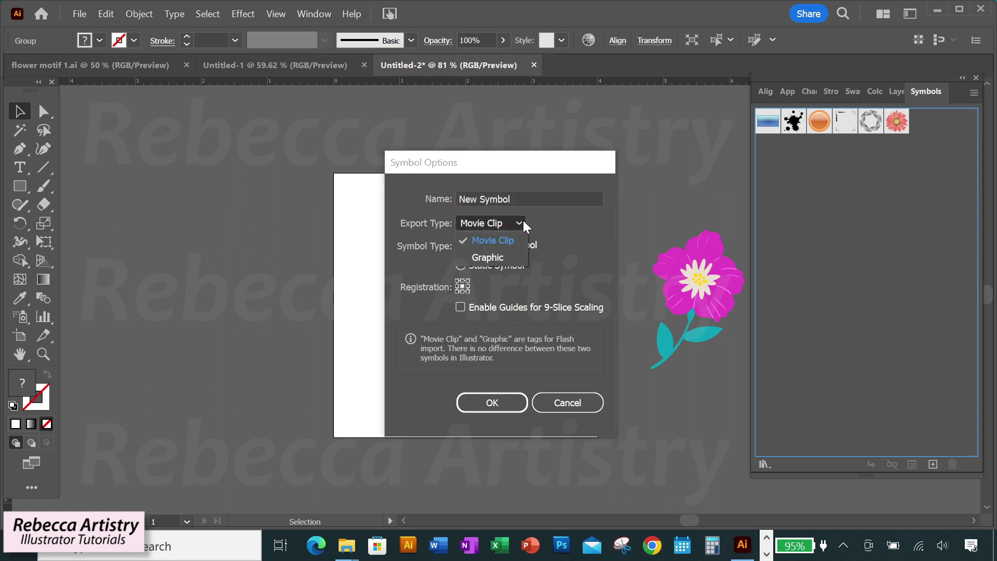
pyautogui.click(573, 230)
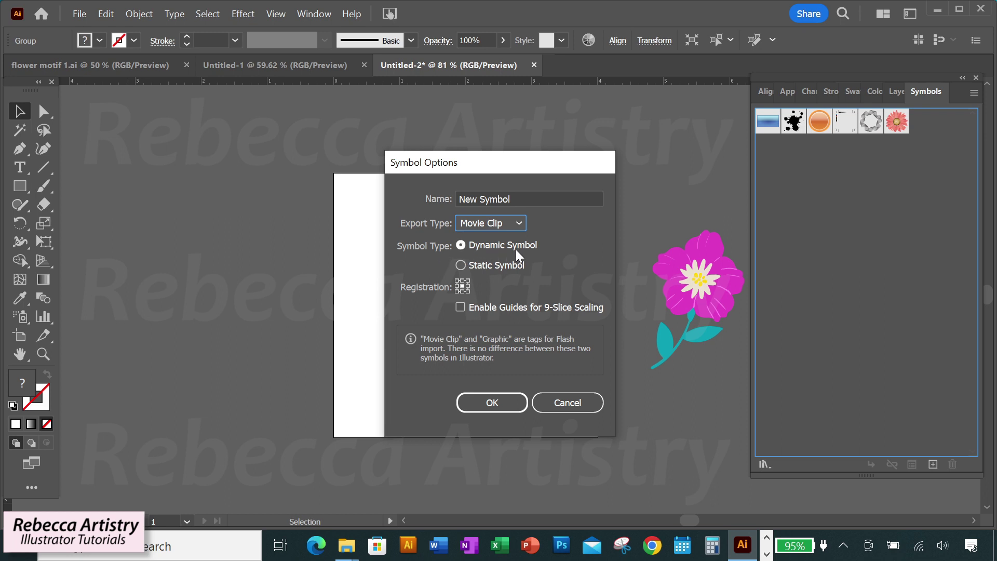
pyautogui.click(498, 402)
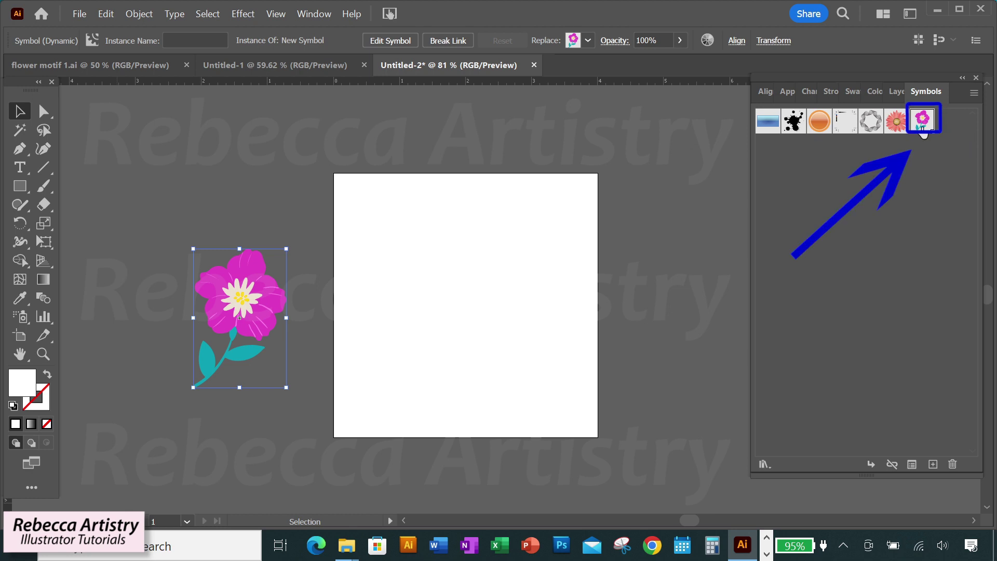
# Align the flower symbol to the artboard, centring it horizontally and vertically
pyautogui.click(316, 337)
pyautogui.click(255, 318)
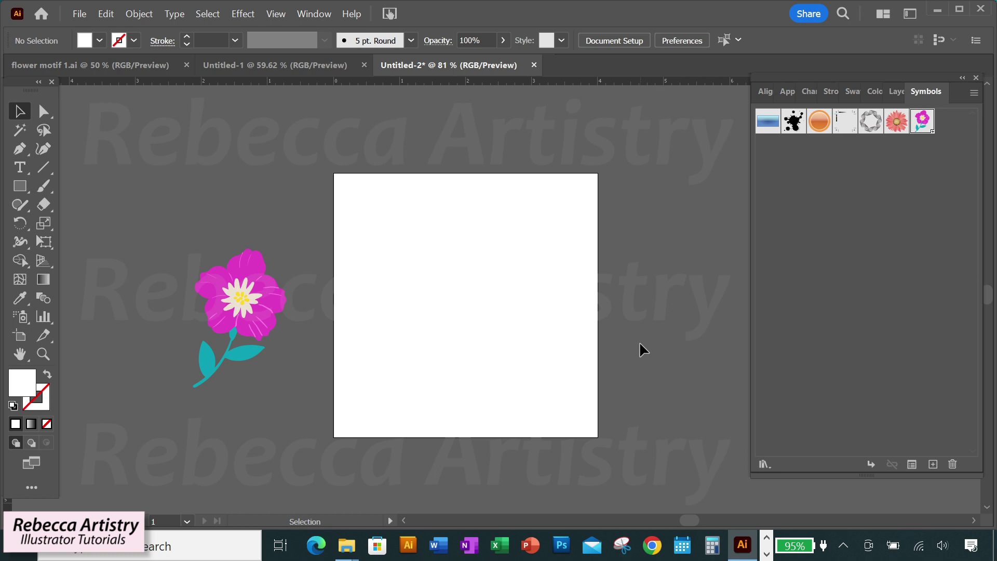
pyautogui.click(262, 314)
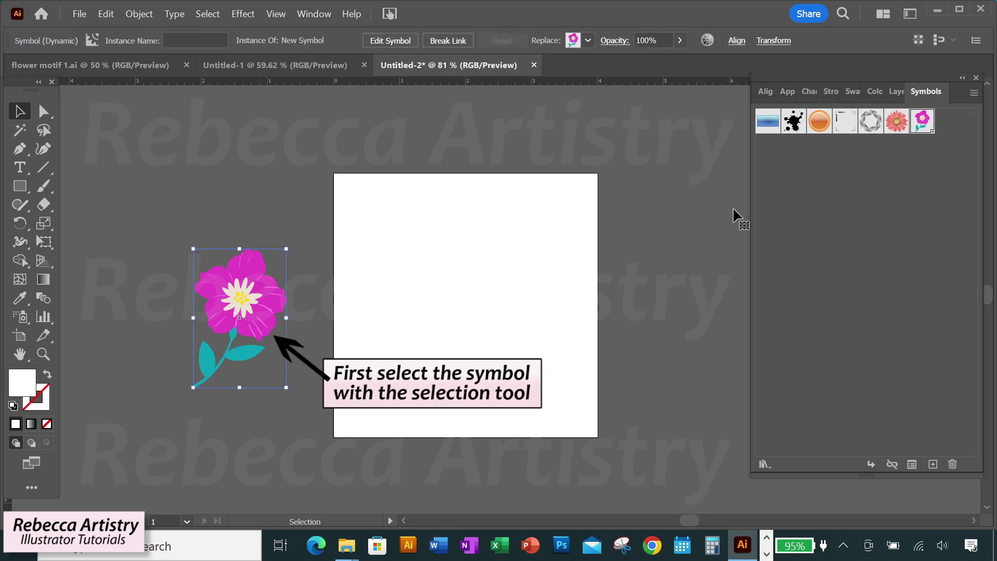
pyautogui.click(766, 92)
pyautogui.click(875, 227)
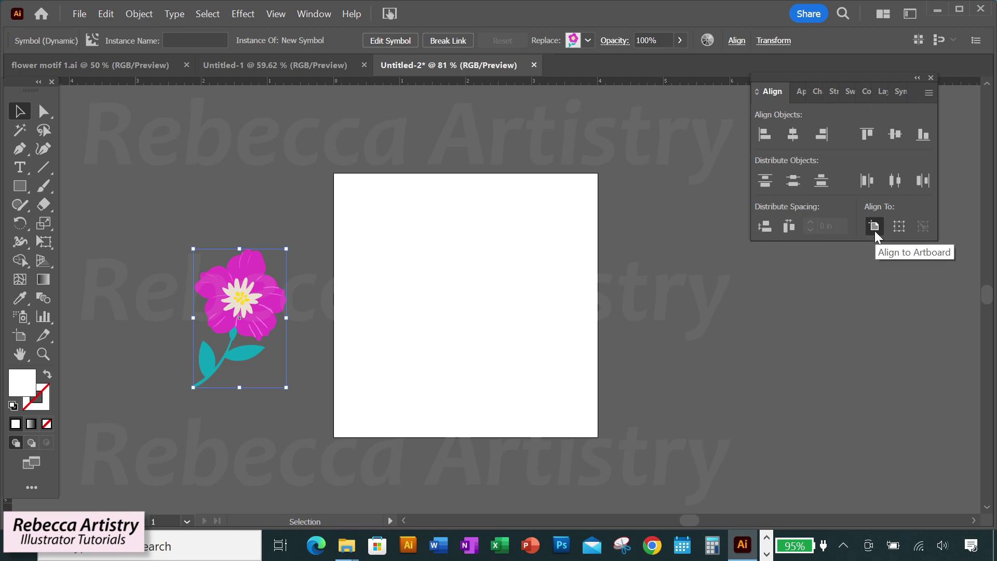
pyautogui.click(793, 131)
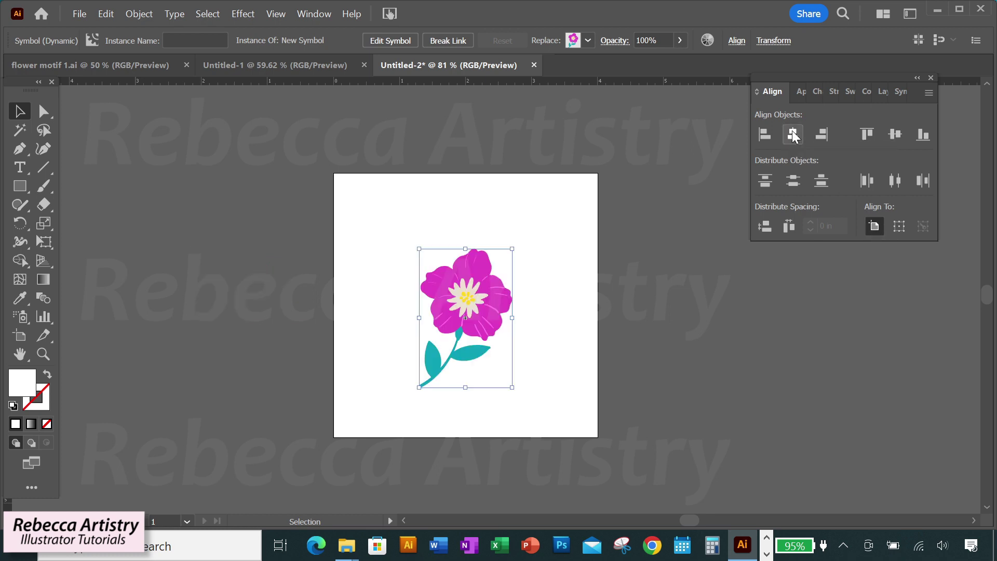
pyautogui.click(895, 133)
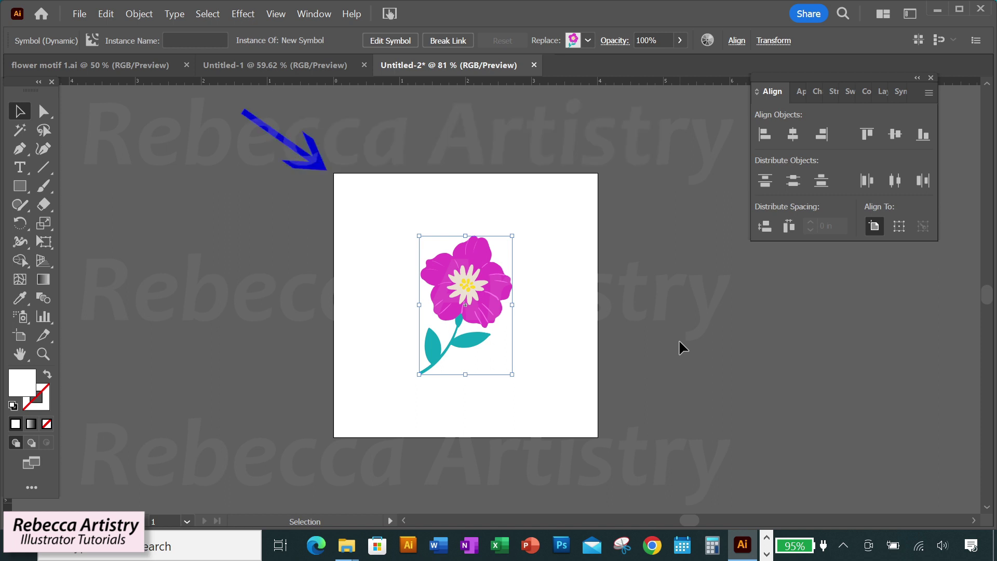
pyautogui.click(678, 339)
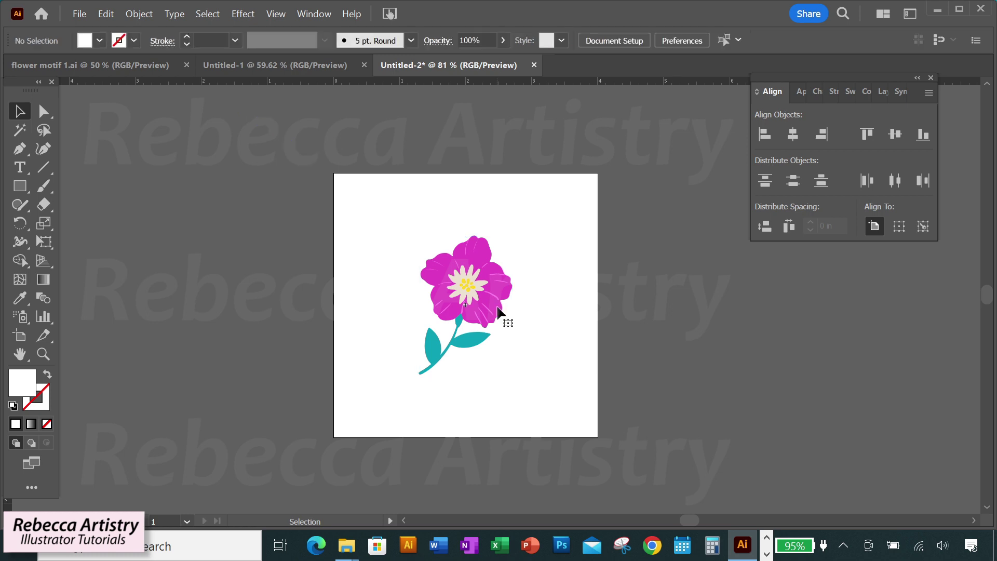
# Place a copy of the centred flower symbol, offset -2 in horizontally and -2 in vertically, using a previewed Move transform
pyautogui.click(497, 310)
pyautogui.rightClick(497, 307)
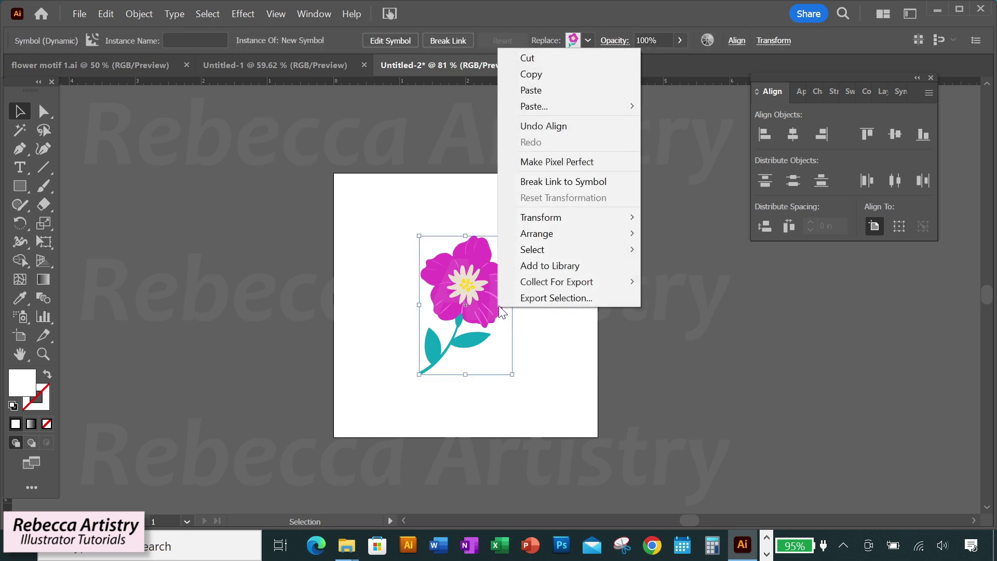
pyautogui.moveTo(556, 217)
pyautogui.click(675, 237)
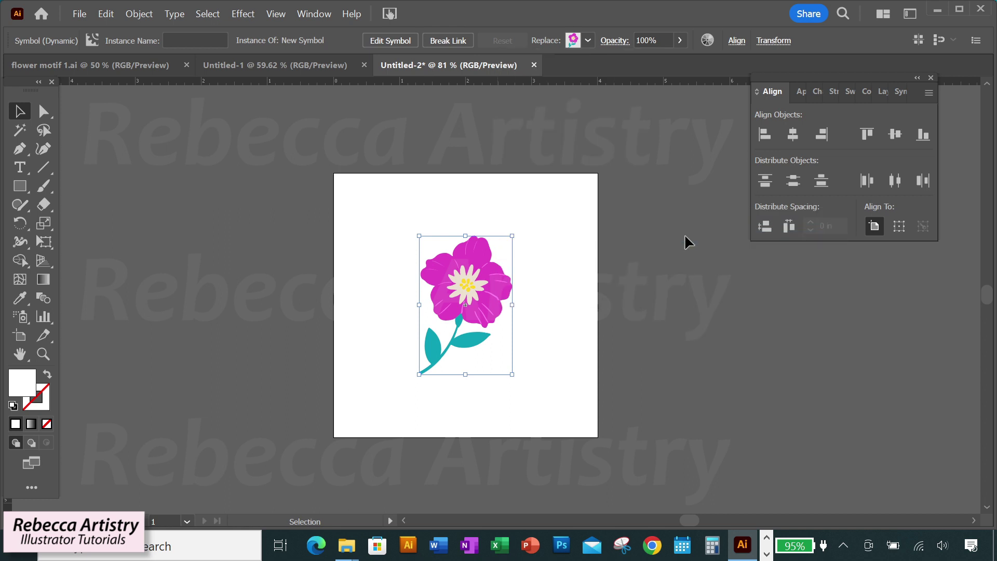
pyautogui.moveTo(840, 153); pyautogui.dragTo(733, 164)
pyautogui.press('BackSpace')
pyautogui.write('-2')
pyautogui.click(739, 247)
pyautogui.moveTo(739, 246); pyautogui.dragTo(687, 248)
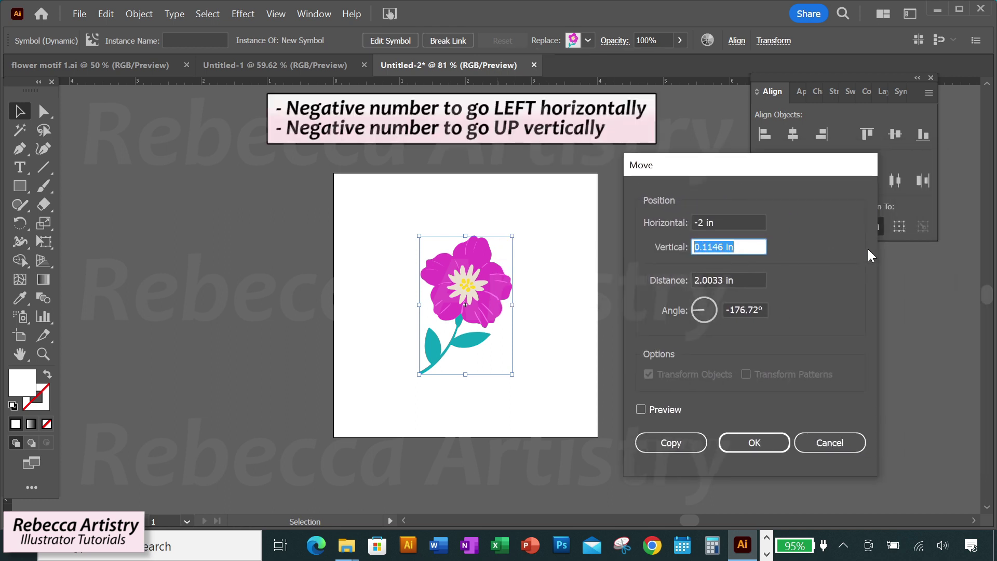
pyautogui.press('BackSpace')
pyautogui.write('-2')
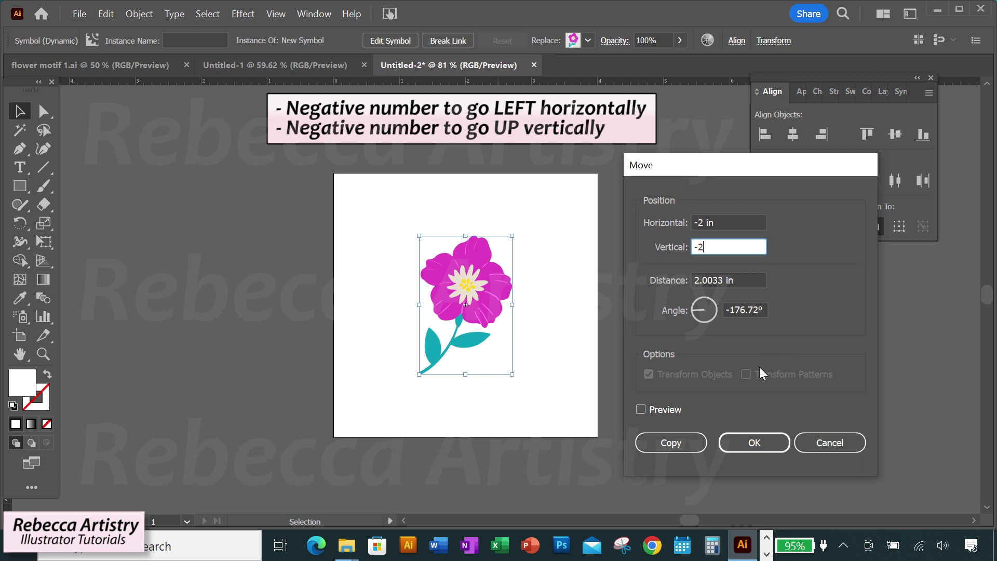
pyautogui.click(641, 409)
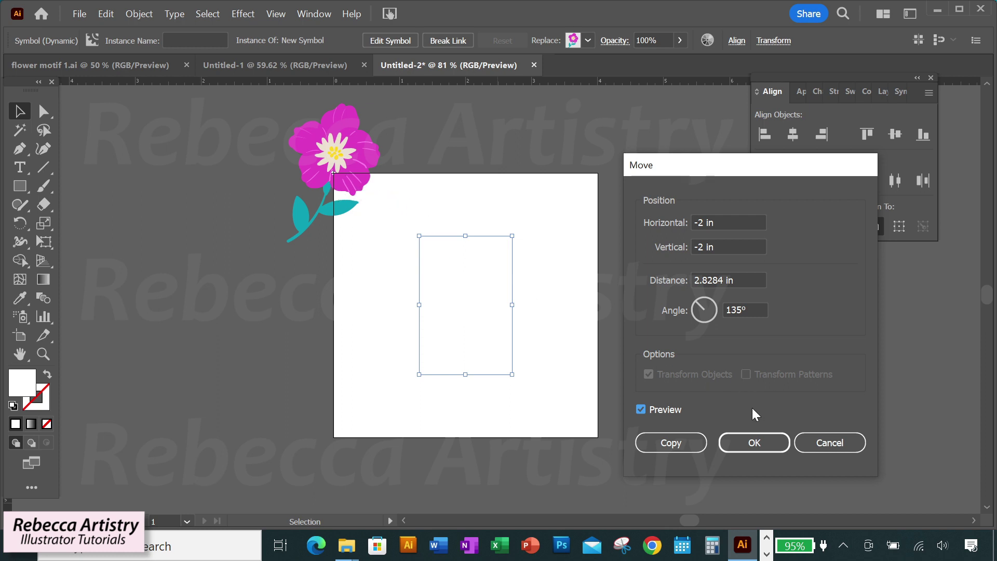
pyautogui.click(675, 443)
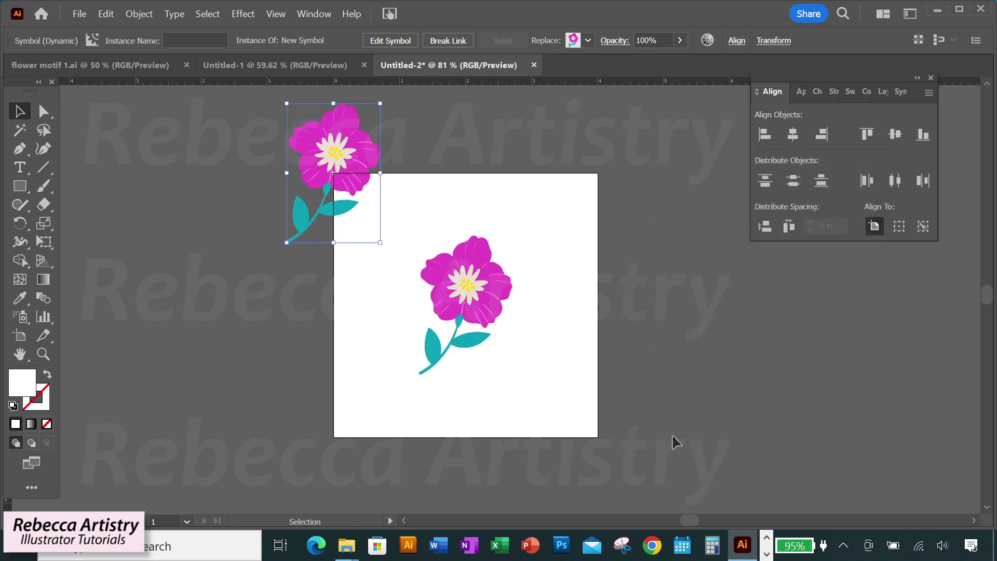
pyautogui.click(664, 414)
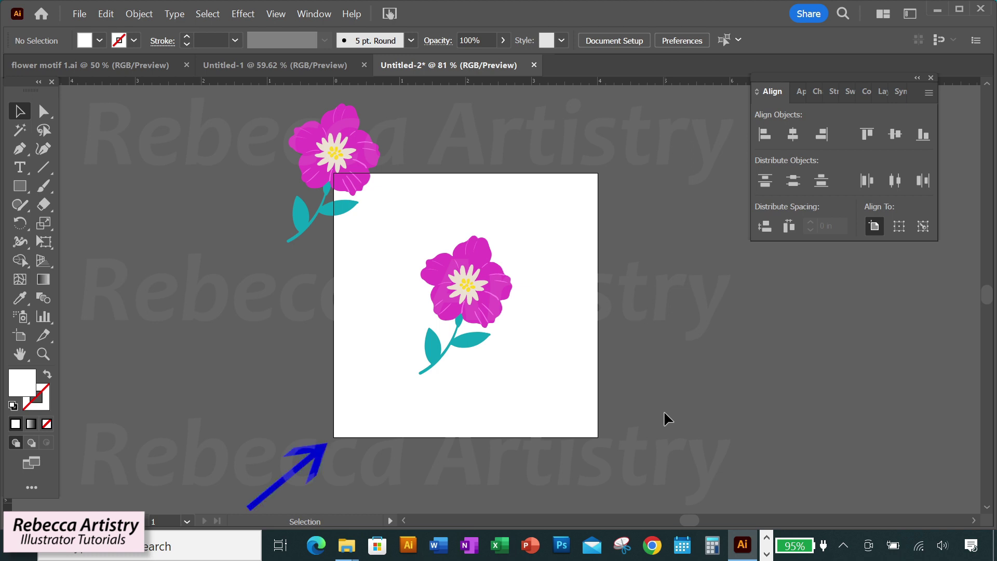
# Place a copy of the centred flower symbol, offset -2 in horizontally and 2 in vertically, checking it with the Move preview
pyautogui.click(496, 307)
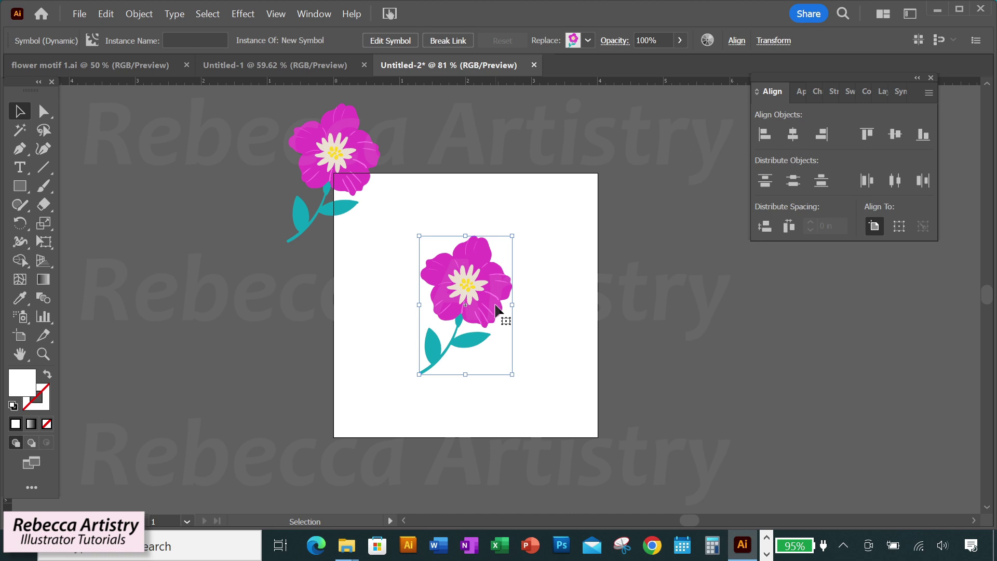
pyautogui.rightClick(496, 305)
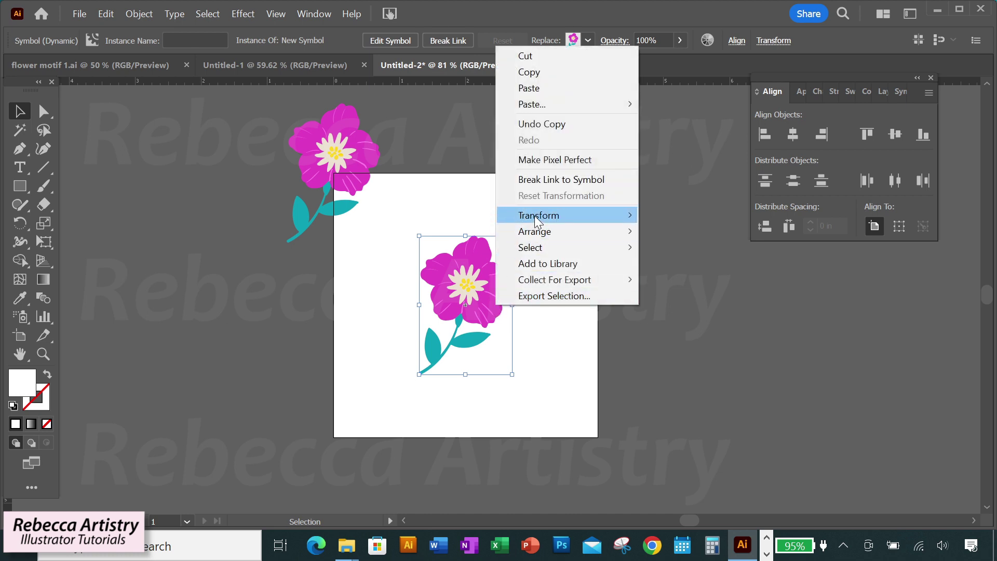
pyautogui.moveTo(535, 216)
pyautogui.click(661, 235)
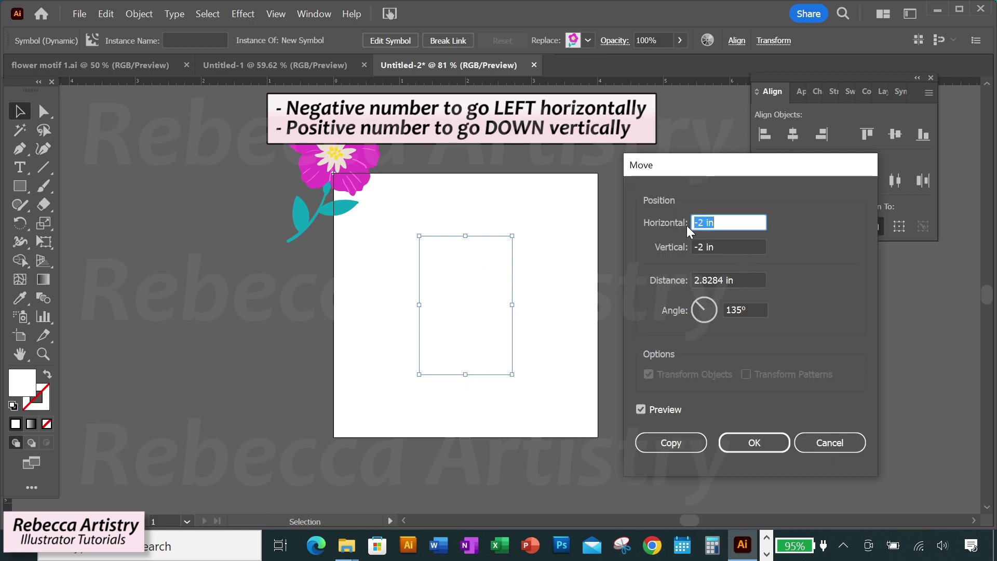
pyautogui.click(708, 242)
pyautogui.write('2 in')
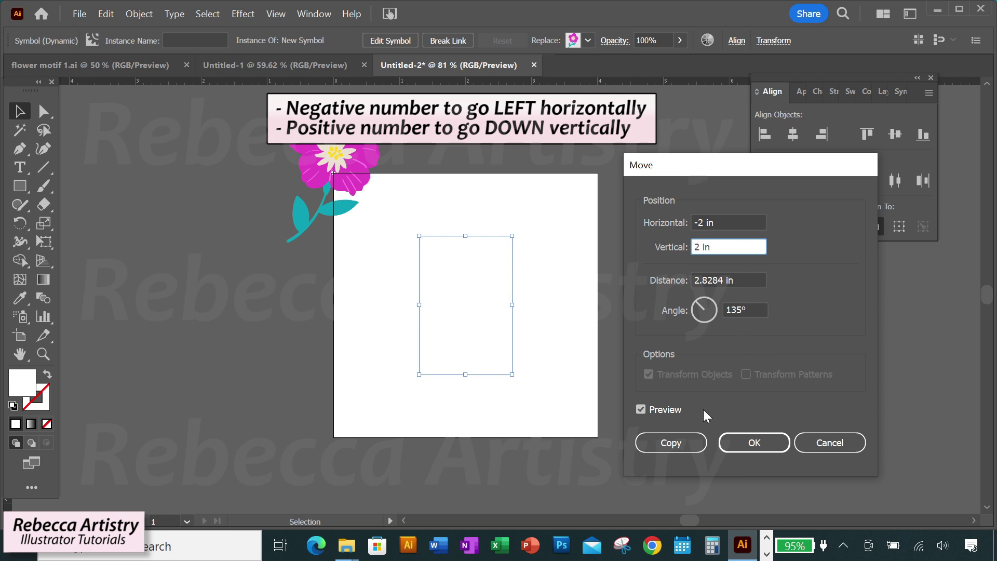
pyautogui.click(641, 410)
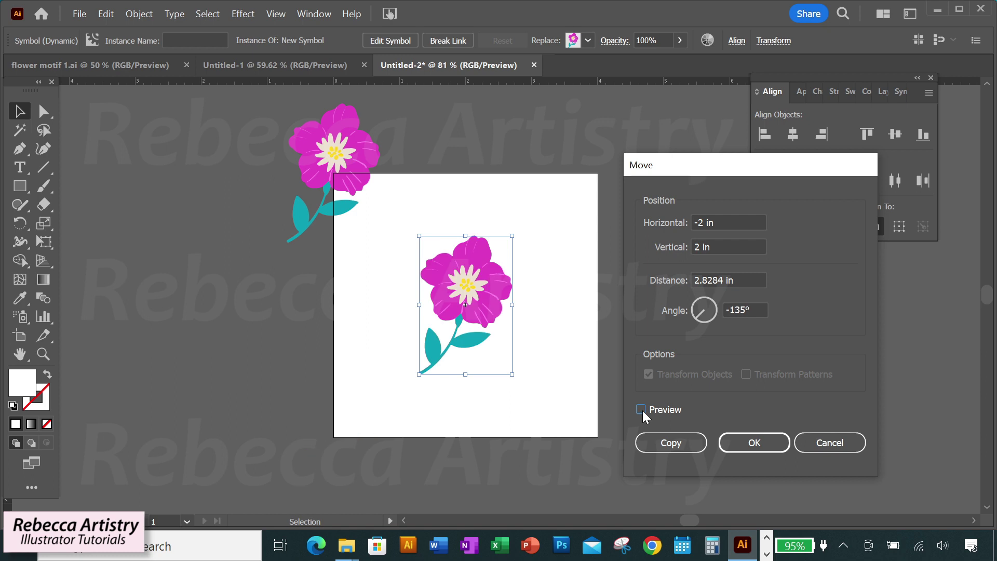
pyautogui.click(641, 409)
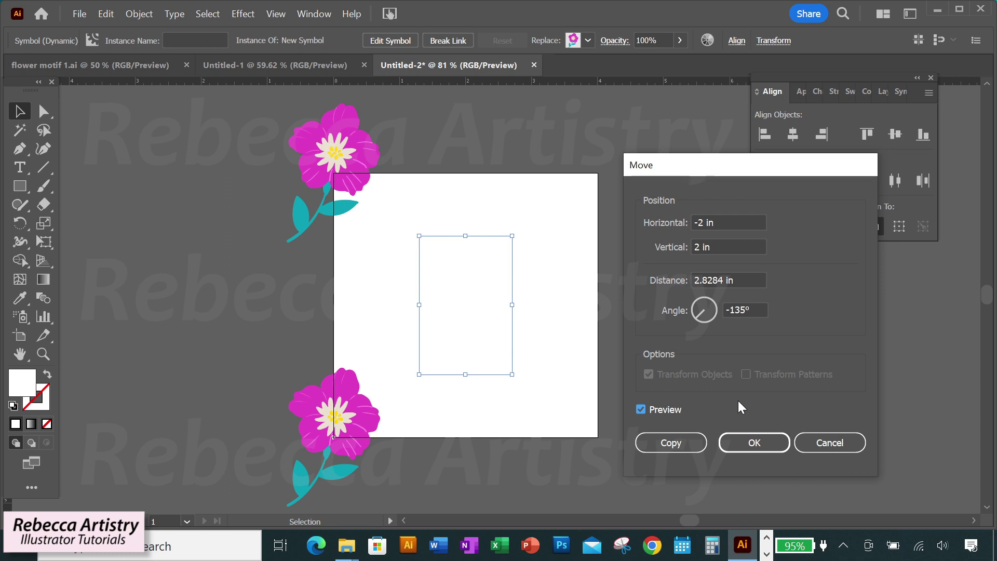
pyautogui.click(681, 441)
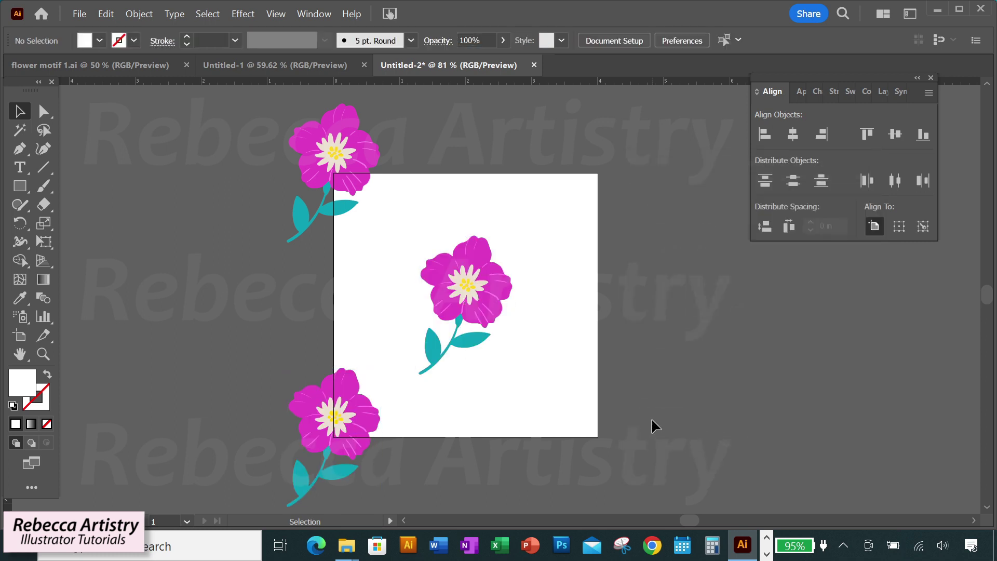
# Place a copy of the centred flower symbol, offset 2 in horizontally and -2 in vertically, using a previewed Move transform
pyautogui.click(498, 295)
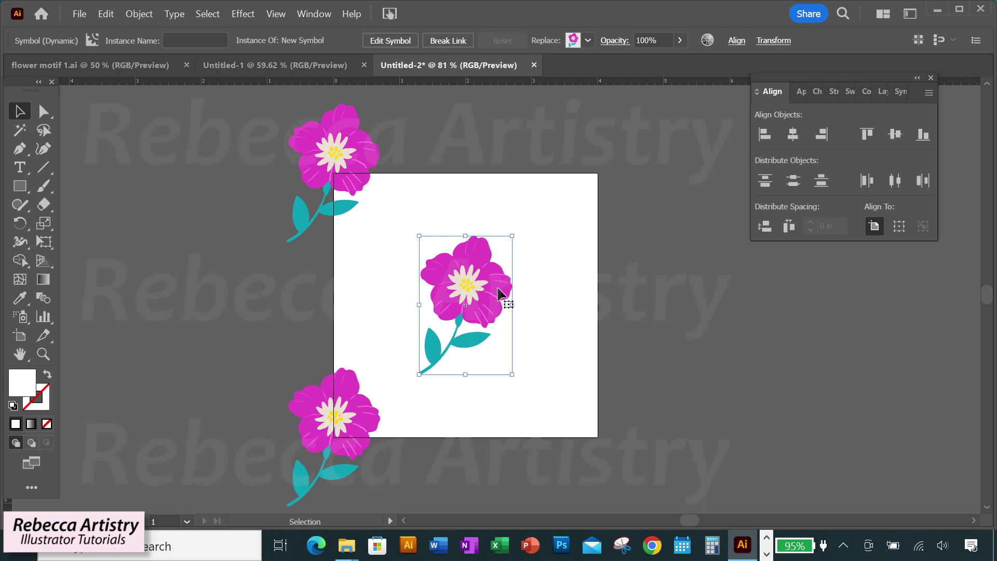
pyautogui.rightClick(500, 295)
pyautogui.moveTo(563, 199)
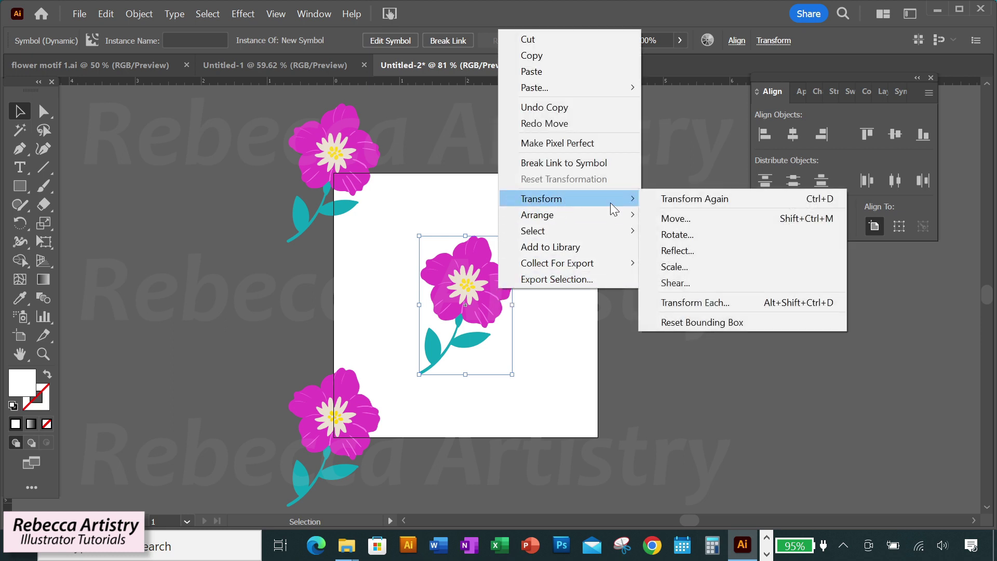
pyautogui.click(664, 218)
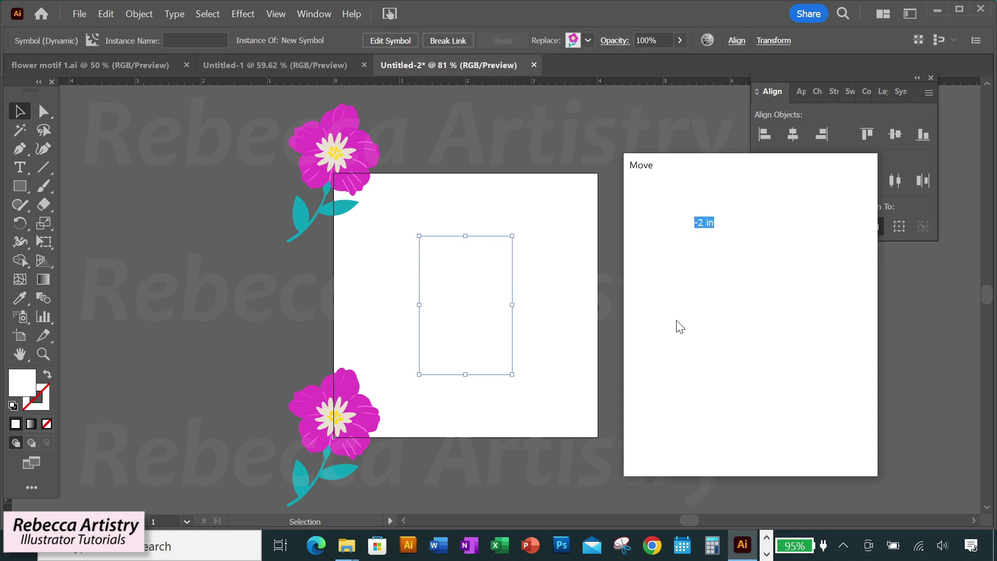
pyautogui.moveTo(699, 223); pyautogui.dragTo(688, 222)
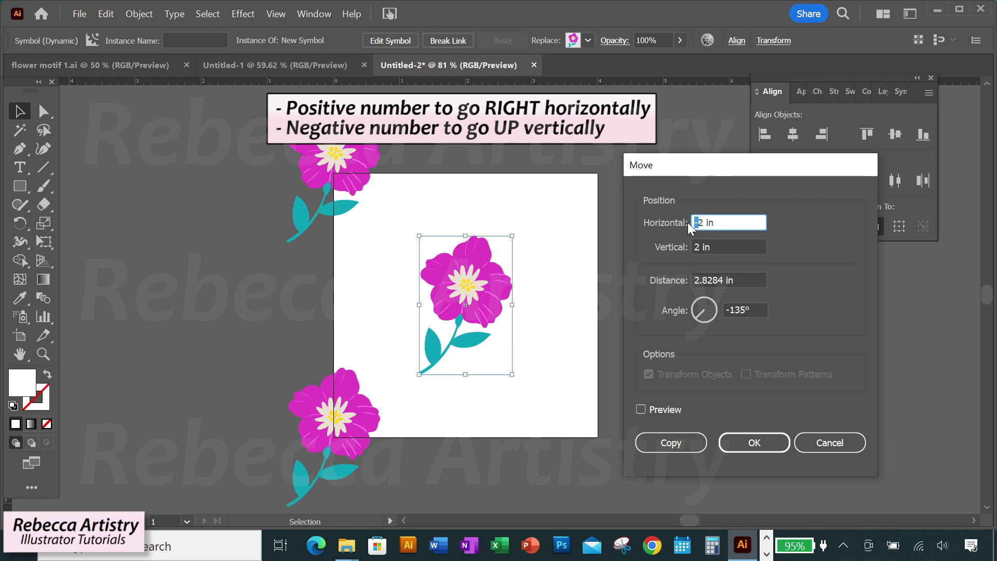
pyautogui.click(694, 247)
pyautogui.write('-')
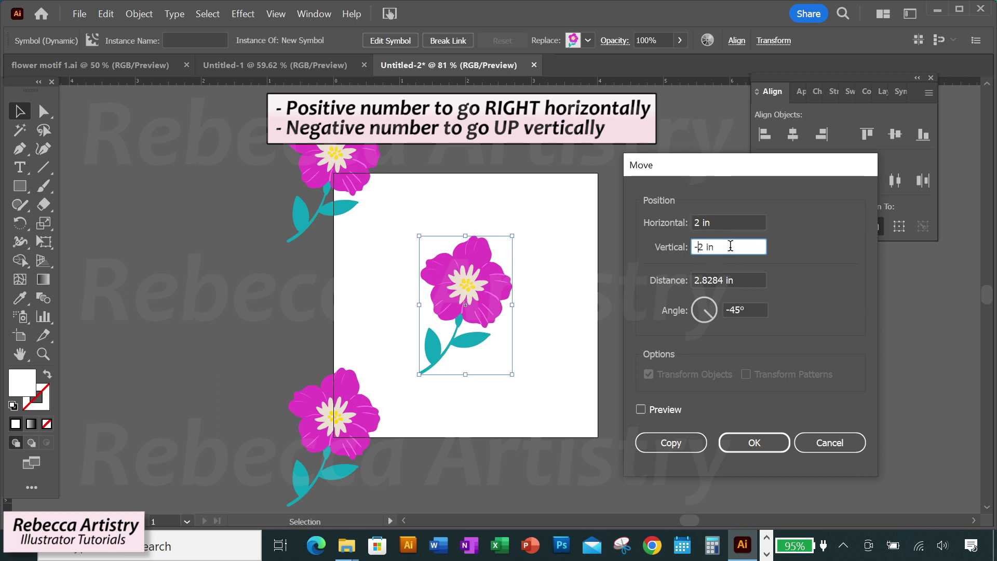
pyautogui.click(641, 409)
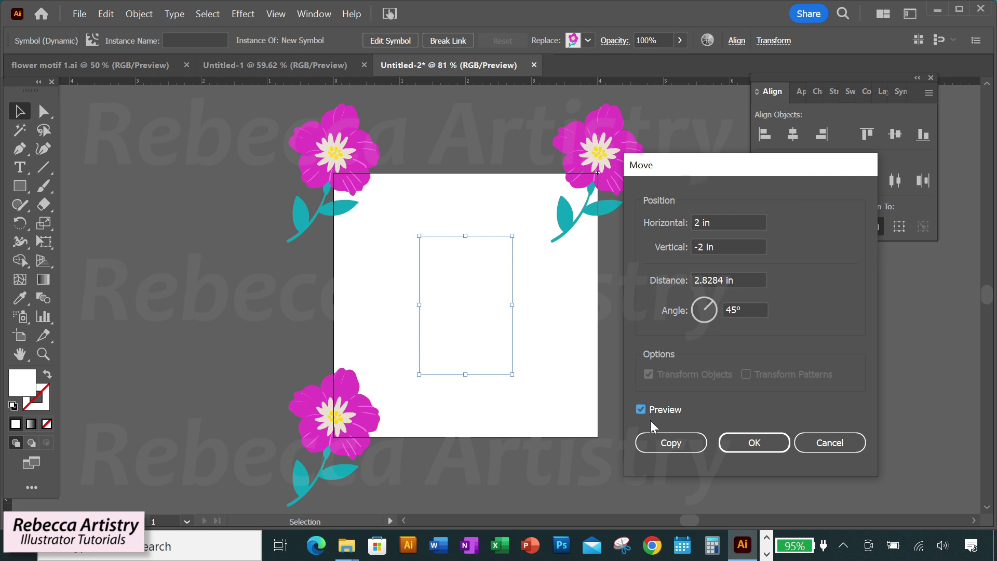
pyautogui.click(668, 442)
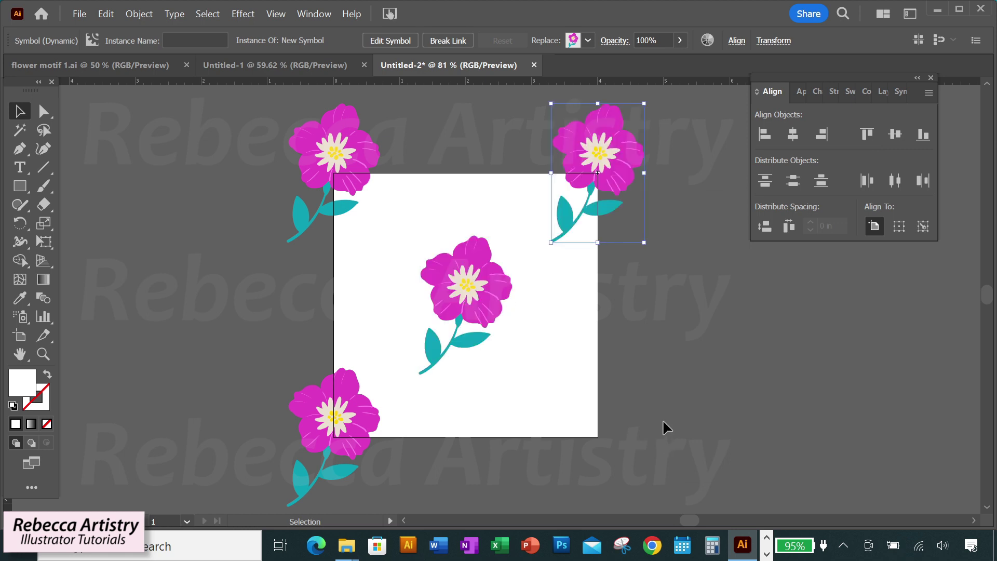
pyautogui.click(617, 360)
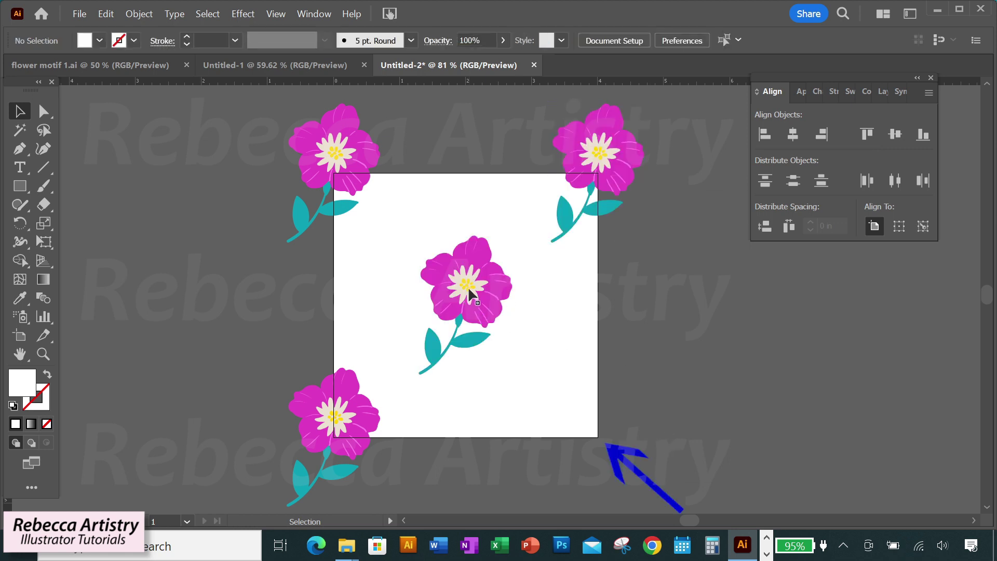
# Place a copy of the centred flower symbol, offset 2 in horizontally and 2 in vertically, then clear the selection
pyautogui.click(494, 309)
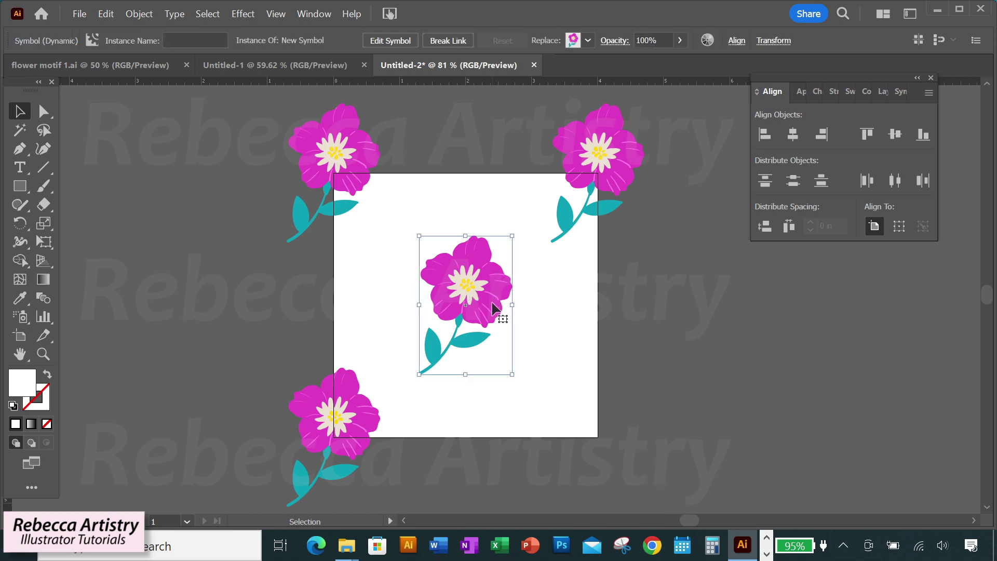
pyautogui.rightClick(493, 304)
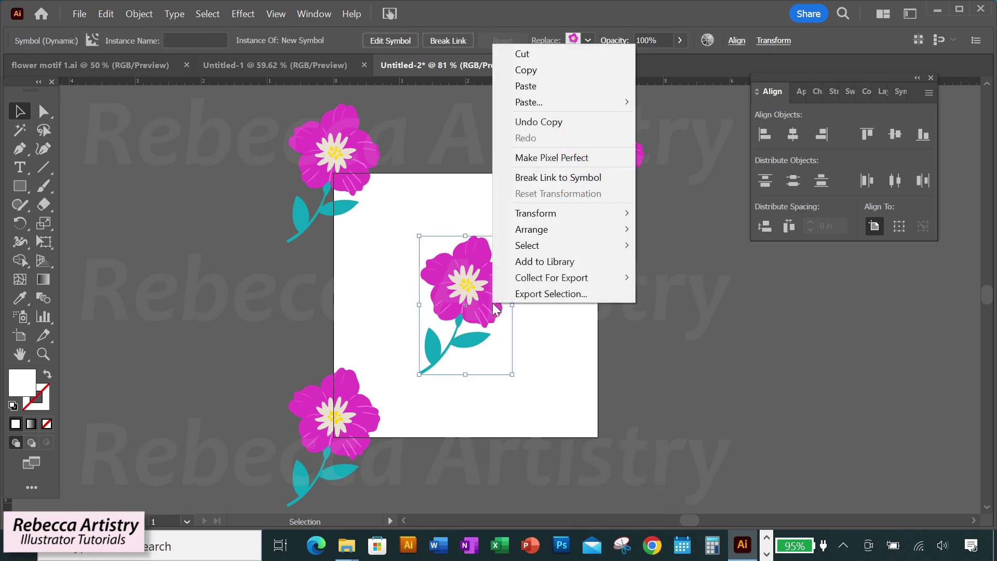
pyautogui.moveTo(544, 211)
pyautogui.click(669, 232)
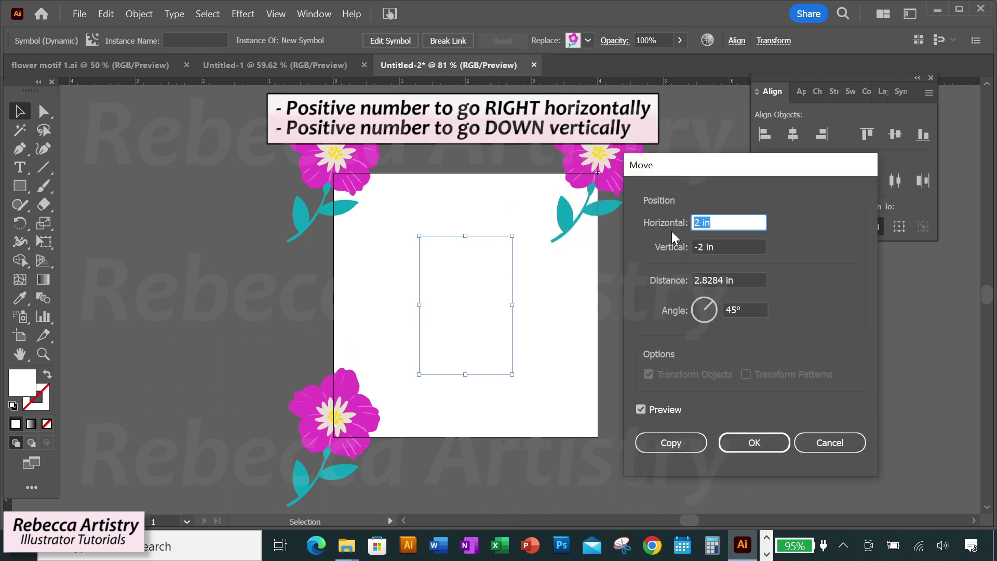
pyautogui.click(698, 247)
pyautogui.press('BackSpace')
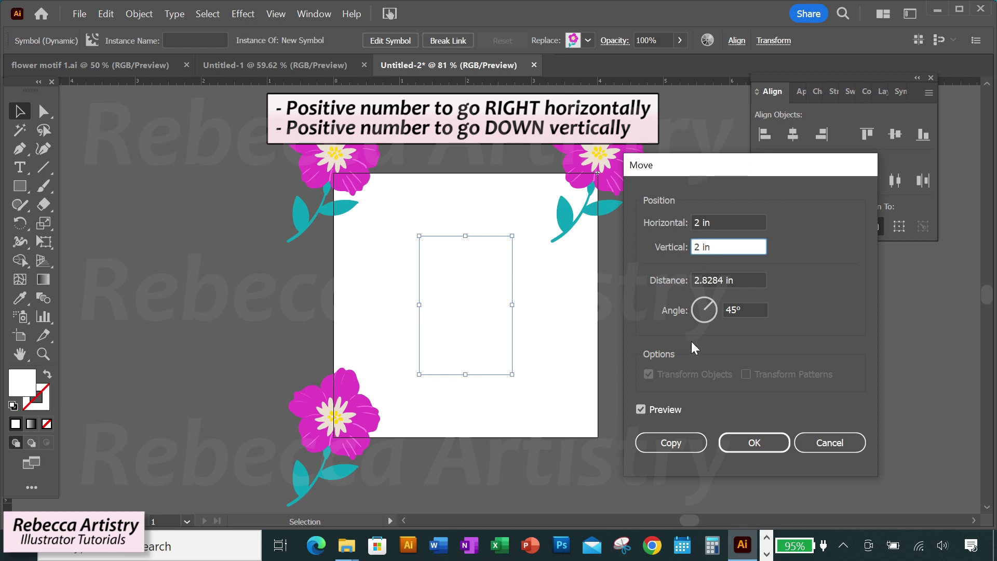
pyautogui.click(641, 409)
pyautogui.click(641, 410)
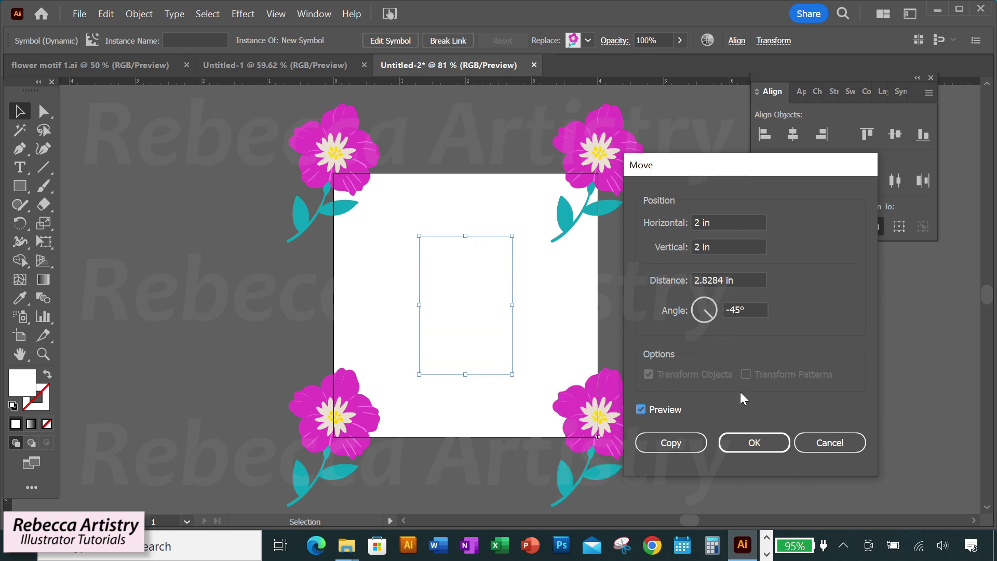
pyautogui.moveTo(762, 169); pyautogui.dragTo(810, 173)
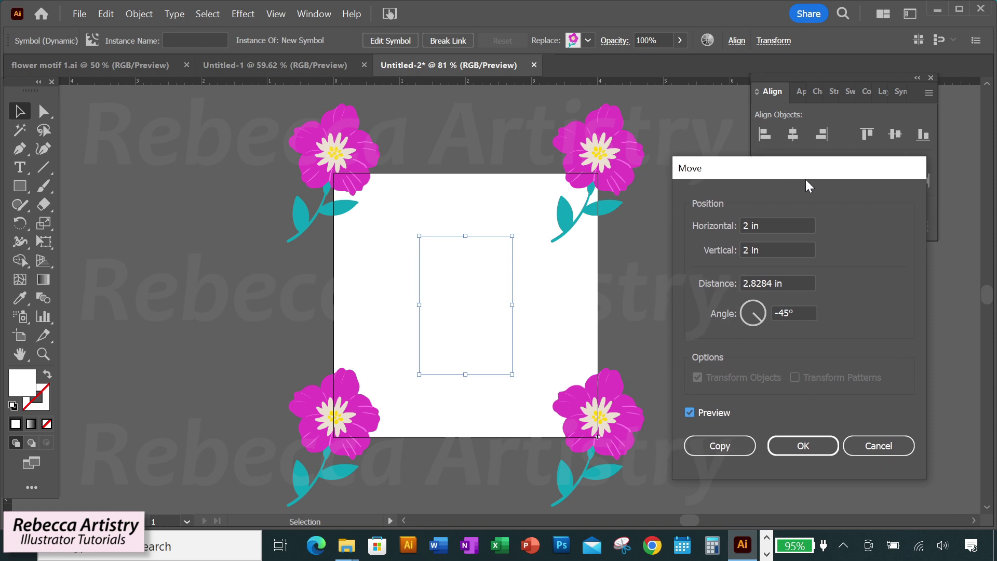
pyautogui.click(727, 447)
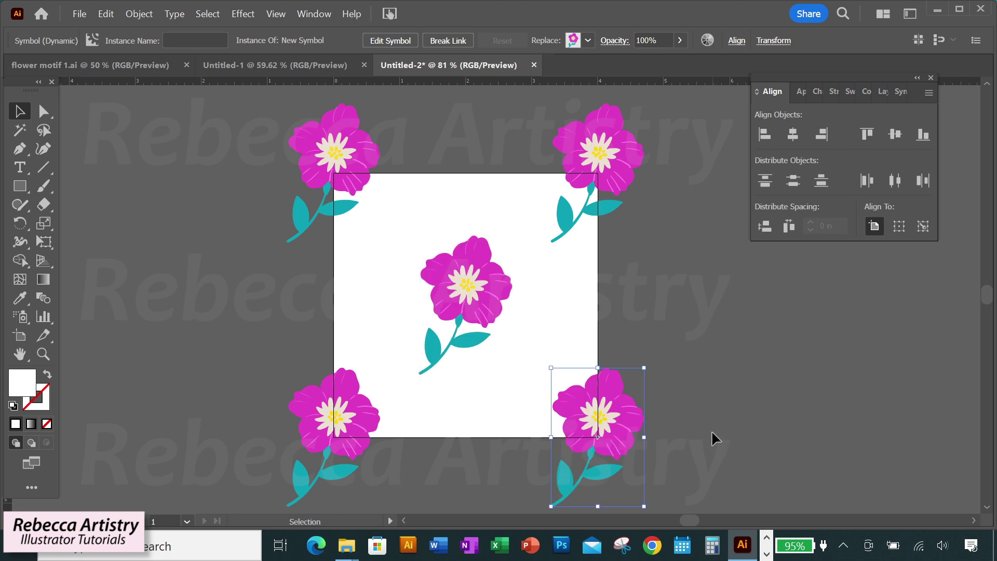
pyautogui.click(711, 430)
# Create a 4 x 4 in rectangle filled with the custom lavender swatch in the empty space beside the artboard
pyautogui.hotkey('ctrl', '-')
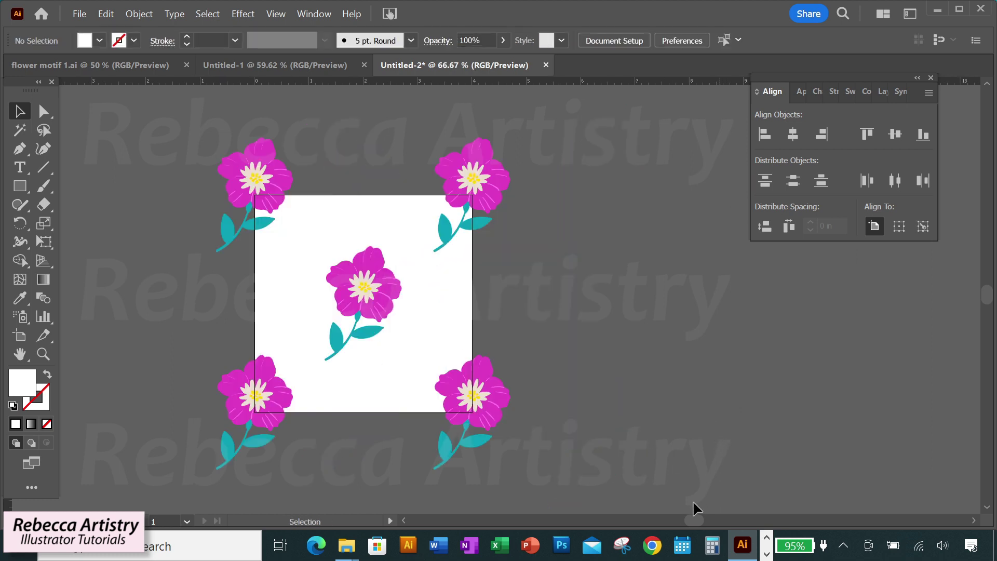
pyautogui.moveTo(693, 515); pyautogui.dragTo(694, 516)
pyautogui.click(850, 91)
pyautogui.click(787, 325)
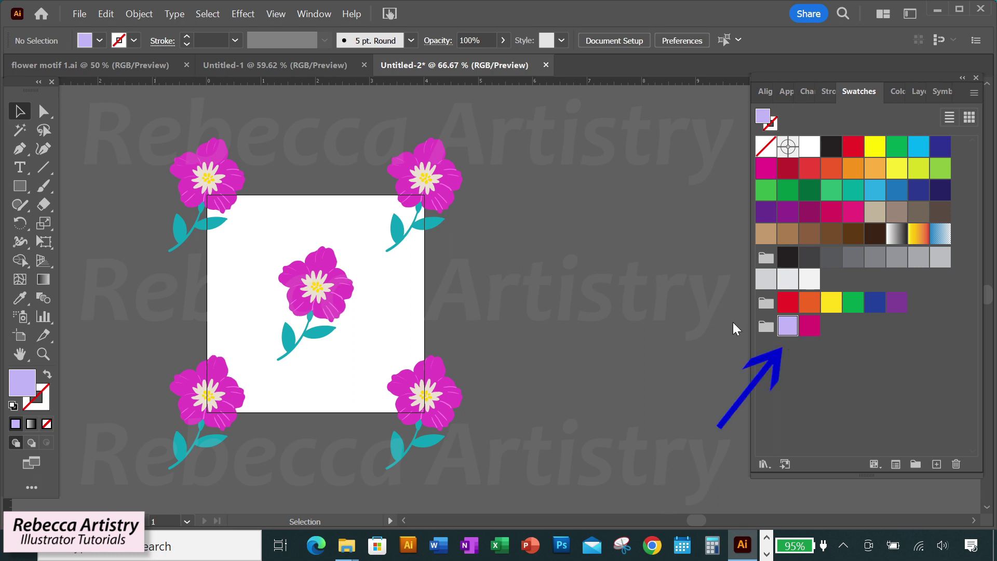
pyautogui.click(20, 185)
pyautogui.click(590, 275)
pyautogui.write('4')
pyautogui.moveTo(668, 306); pyautogui.dragTo(581, 307)
pyautogui.write('4')
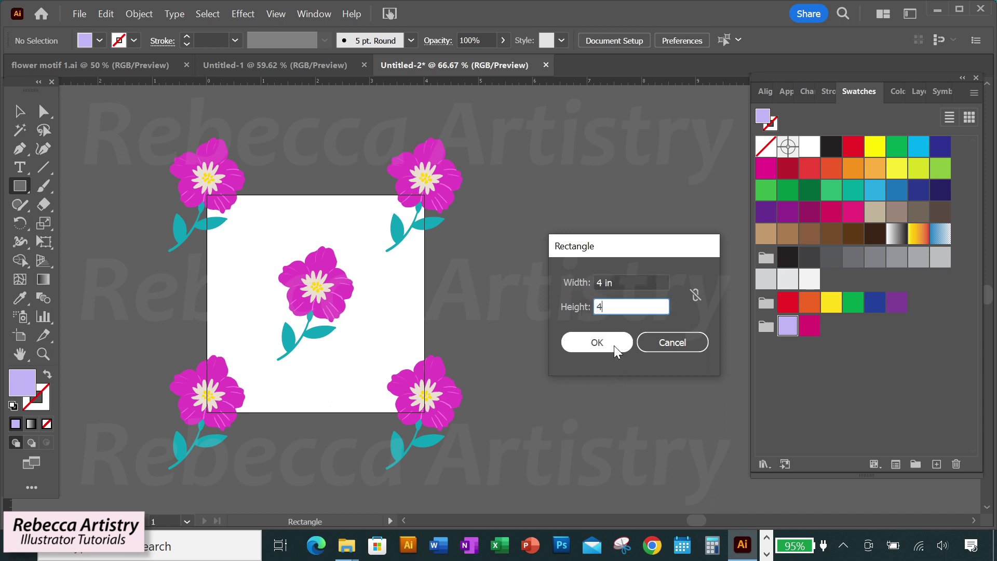
pyautogui.click(612, 339)
pyautogui.press('v')
pyautogui.moveTo(638, 327); pyautogui.dragTo(665, 325)
pyautogui.click(665, 325)
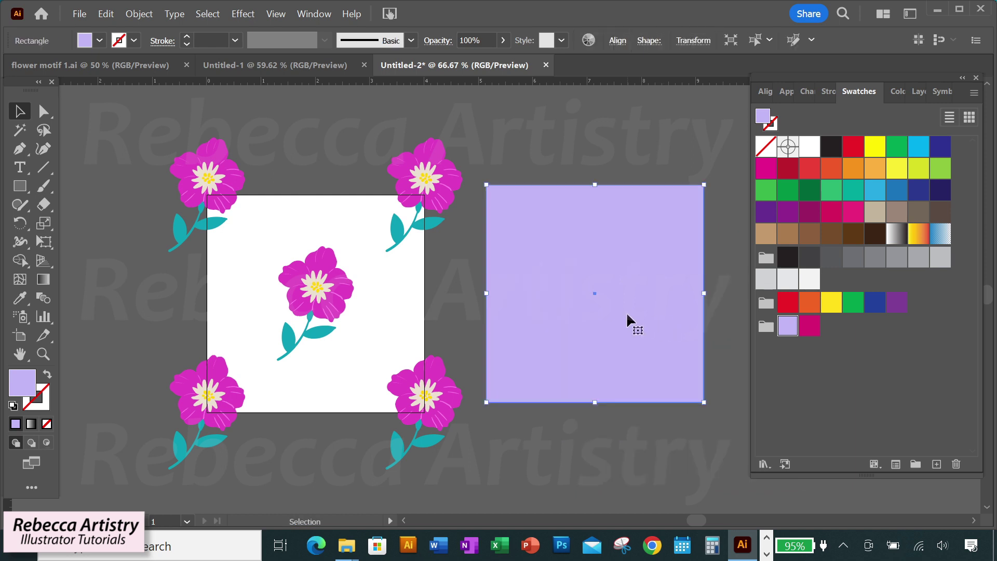
# Align the lavender rectangle to the artboard, centring it horizontally and vertically
pyautogui.click(767, 95)
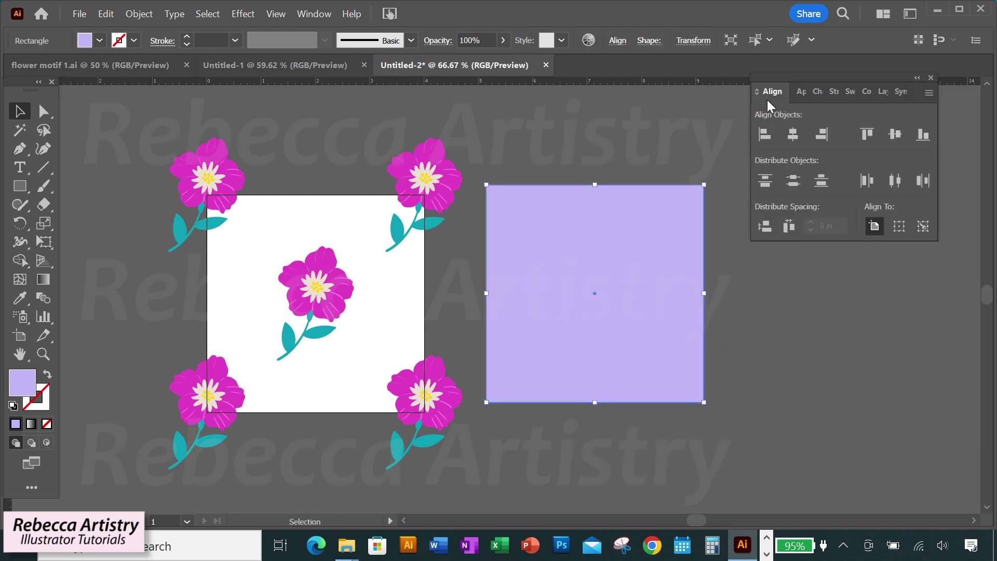
pyautogui.click(872, 227)
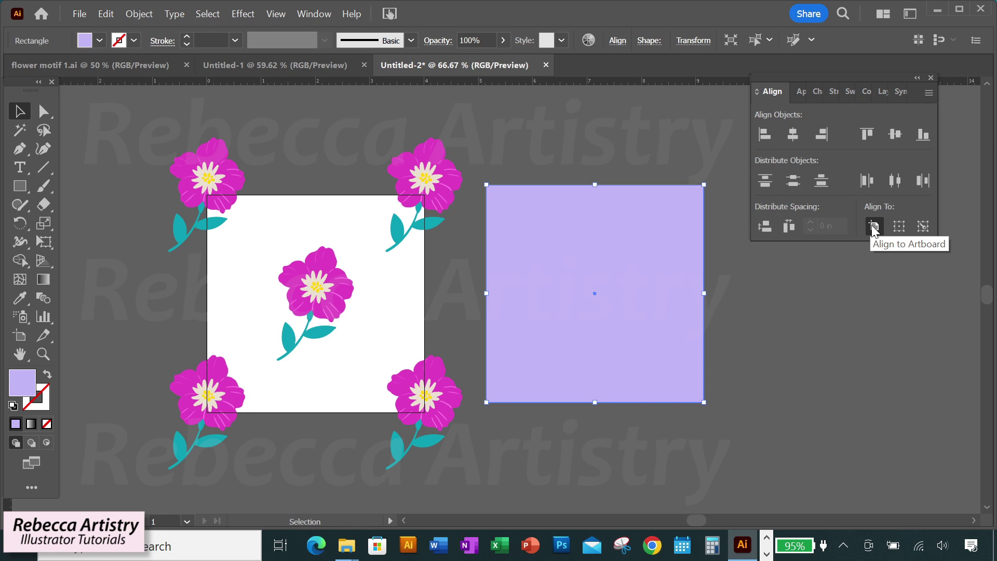
pyautogui.click(792, 136)
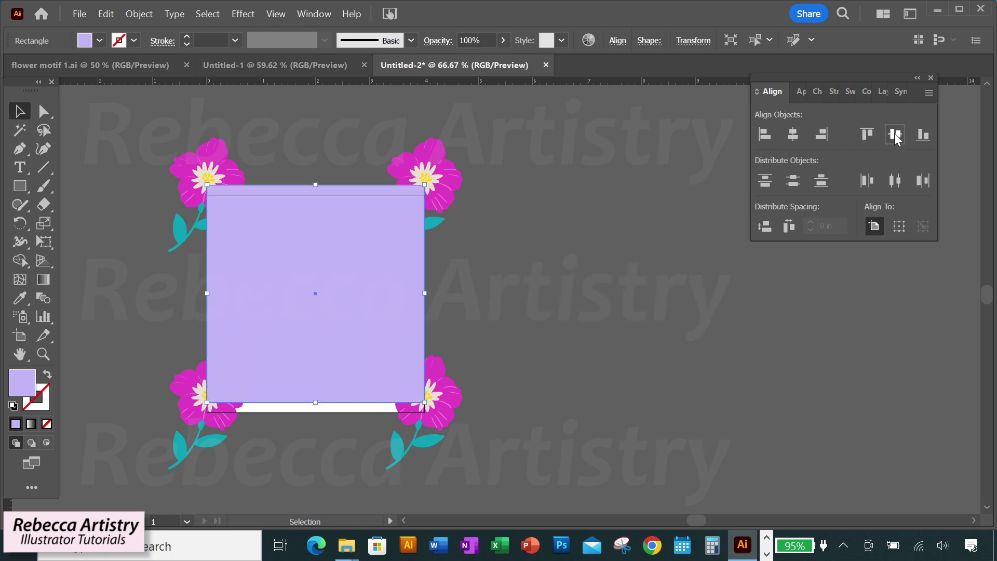
pyautogui.click(894, 135)
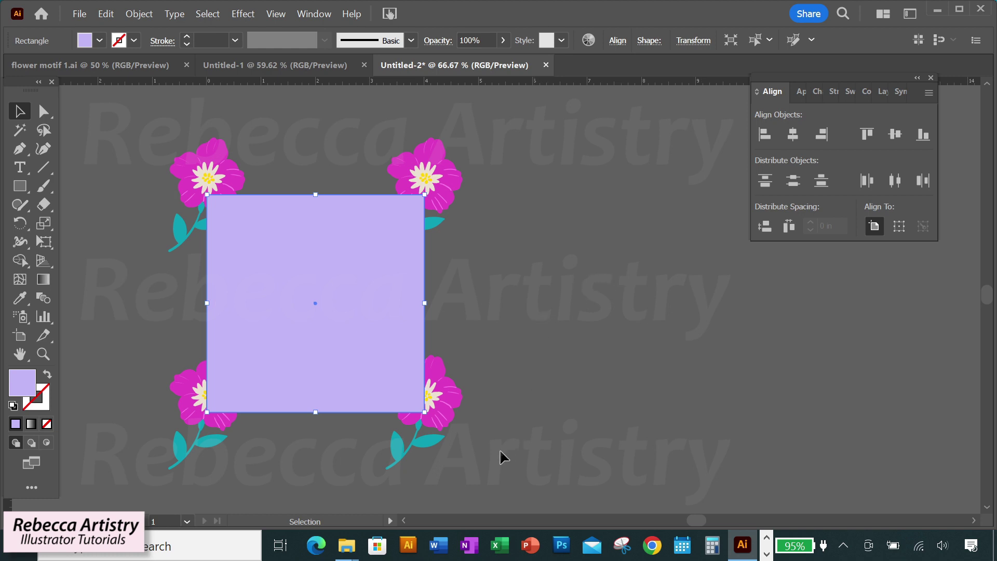
# Send the lavender rectangle to the back, behind all the flower symbols
pyautogui.click(404, 521)
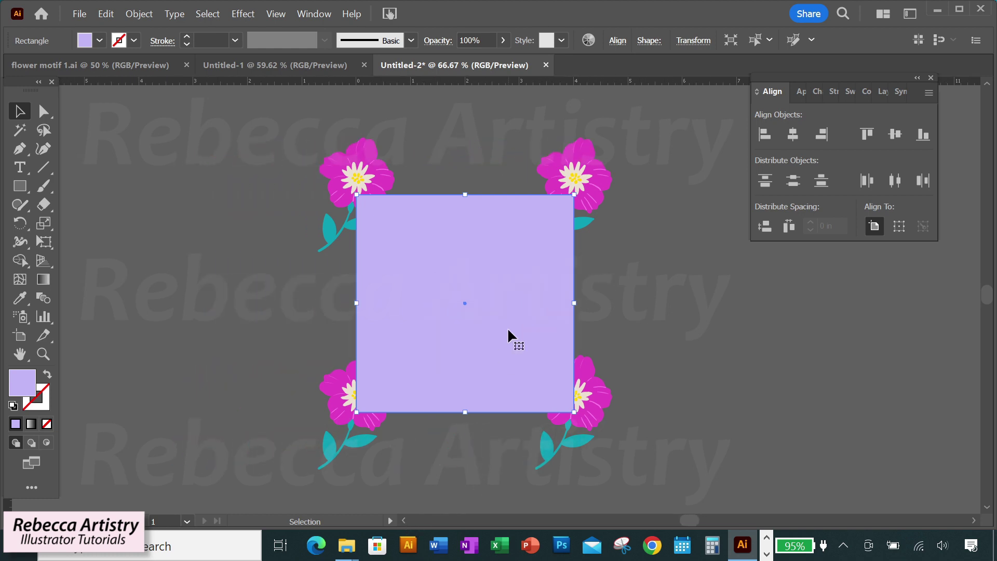
pyautogui.rightClick(508, 331)
pyautogui.moveTo(566, 455)
pyautogui.click(693, 503)
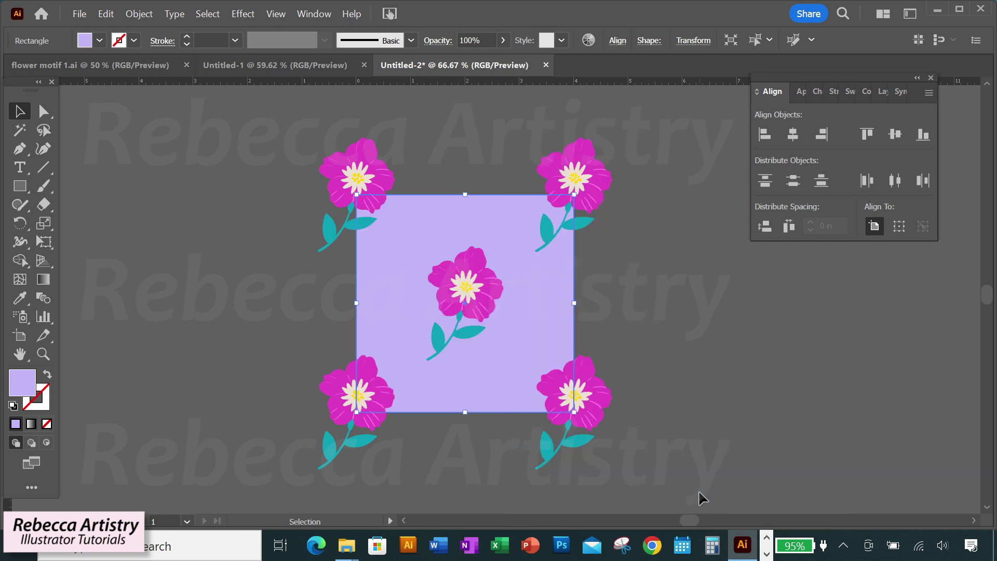
# Paste a copy of the lavender rectangle directly behind it and set the copy's fill to none
pyautogui.press('F7')
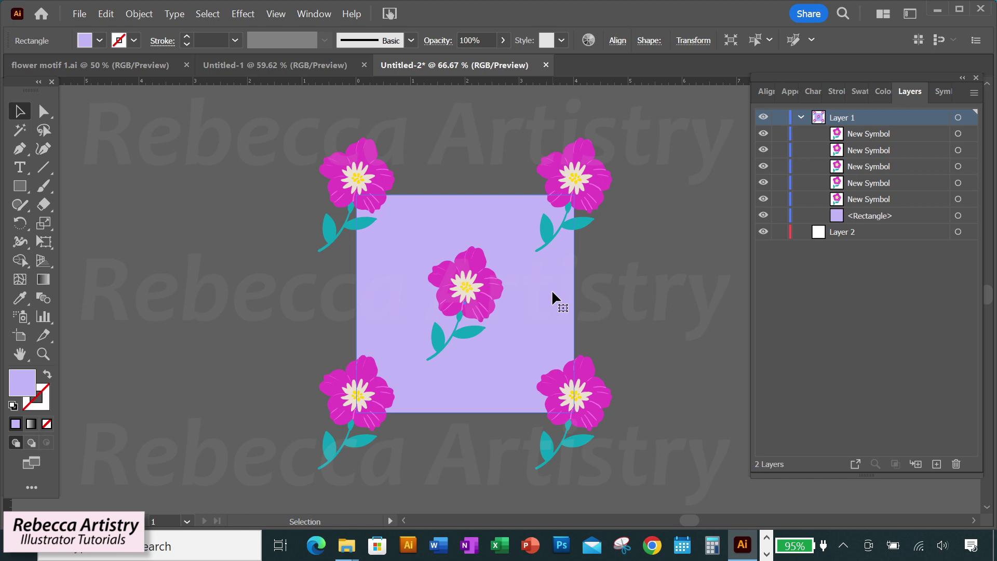
pyautogui.click(552, 288)
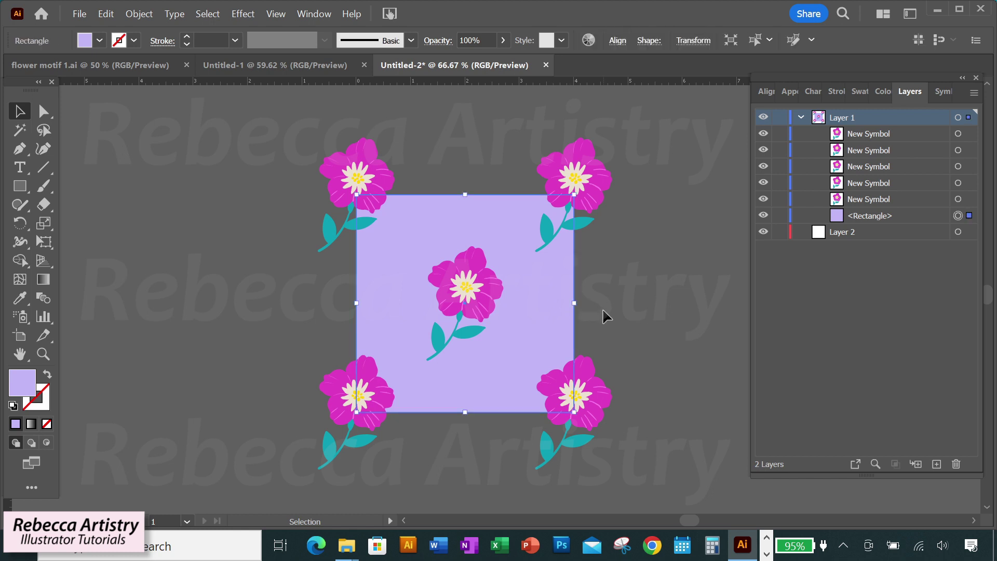
pyautogui.hotkey('ctrl', 'c')
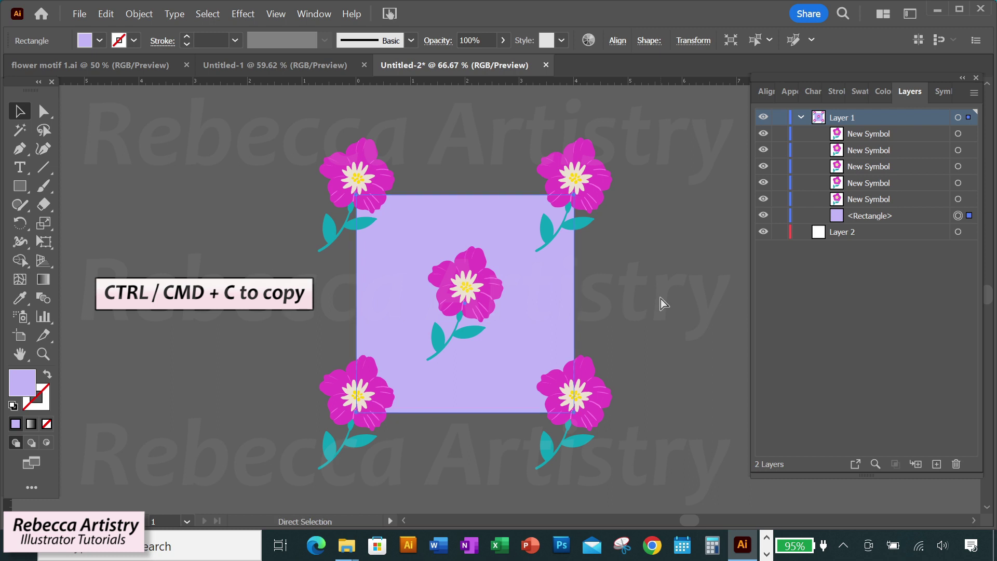
pyautogui.hotkey('ctrl', 'b')
pyautogui.hotkey('ctrl', 'b')
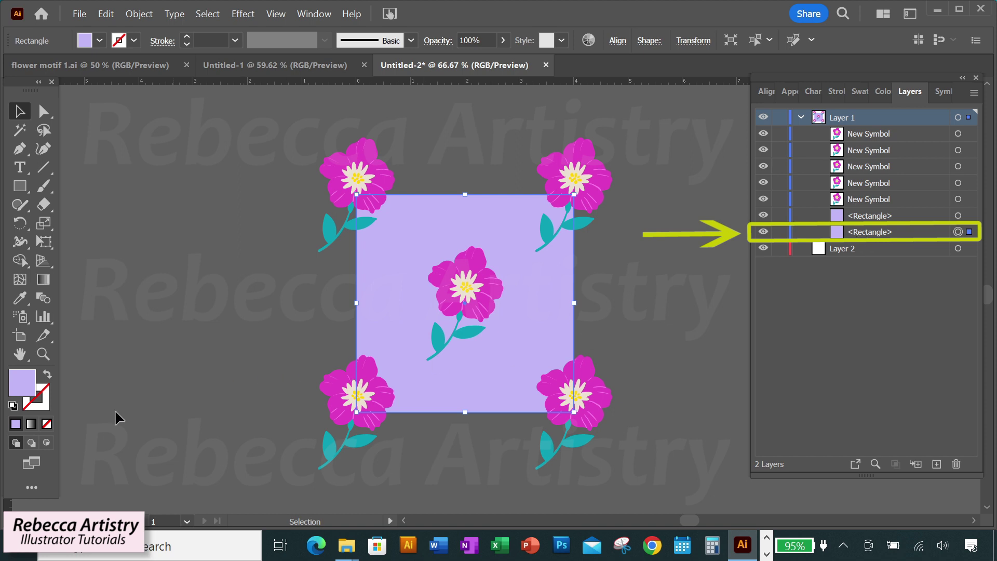
pyautogui.click(45, 425)
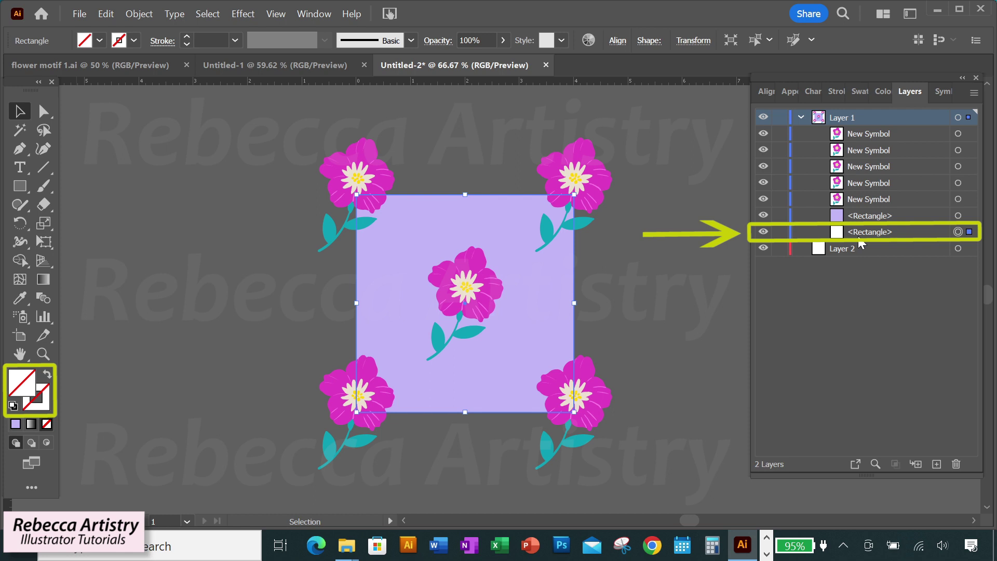
# Save the flowers and both rectangles together as a new pattern swatch, then clear the selection
pyautogui.click(858, 91)
pyautogui.click(618, 273)
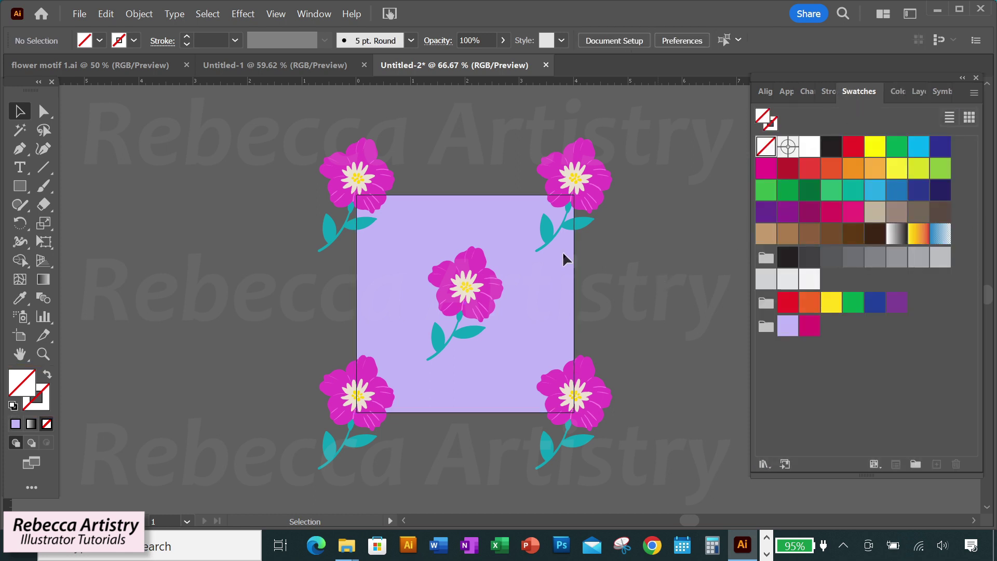
pyautogui.moveTo(260, 134); pyautogui.dragTo(646, 472)
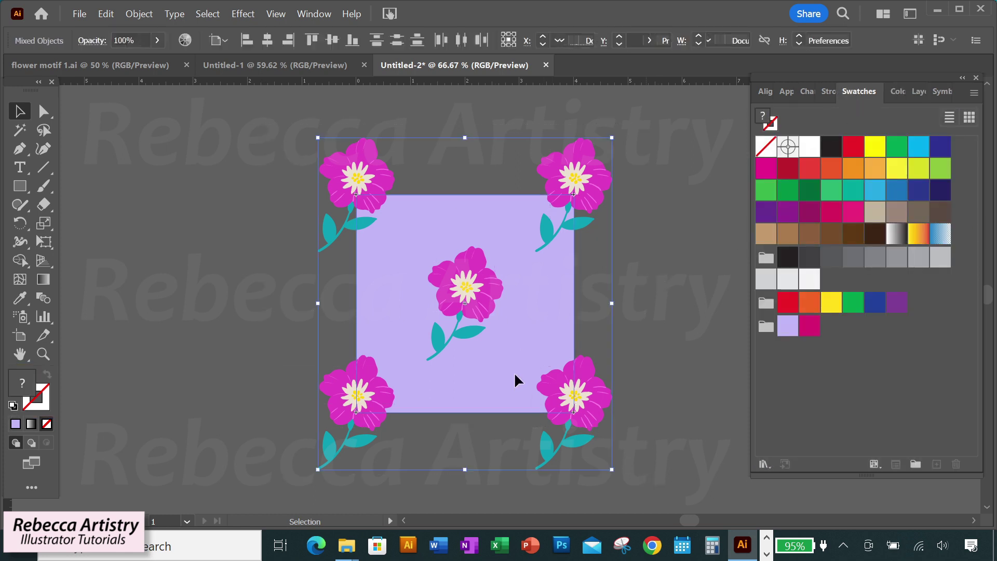
pyautogui.moveTo(497, 363); pyautogui.dragTo(811, 384)
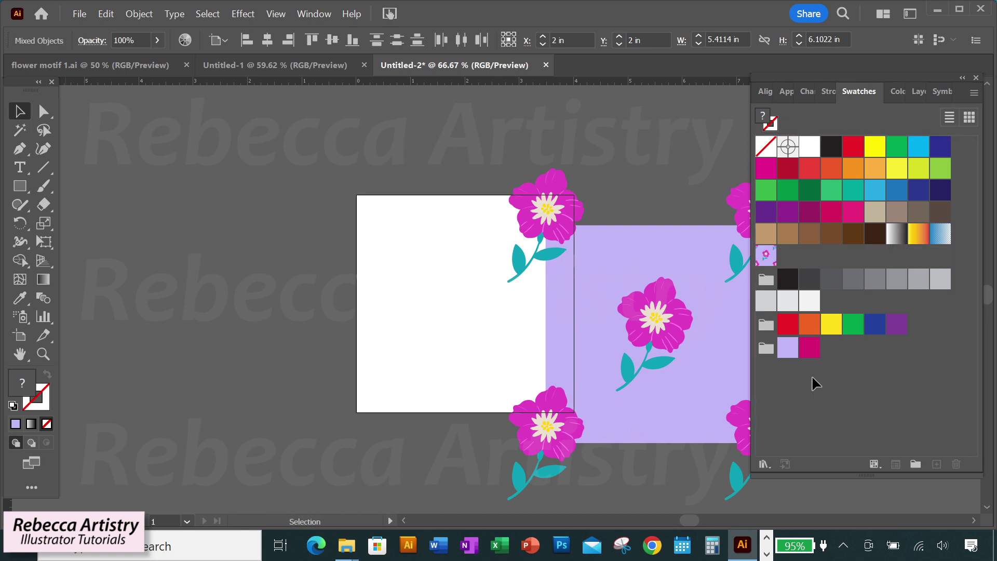
pyautogui.click(672, 349)
# Draw a large test rectangle beside the artboard and fill it with the new pattern swatch
pyautogui.moveTo(691, 520); pyautogui.dragTo(715, 520)
pyautogui.hotkey('ctrl', '-')
pyautogui.hotkey('ctrl', '-')
pyautogui.click(810, 147)
pyautogui.press('m')
pyautogui.moveTo(297, 129)
pyautogui.mouseDown()
pyautogui.moveTo(503, 340)
pyautogui.moveTo(723, 461)
pyautogui.moveTo(747, 459)
pyautogui.mouseUp()
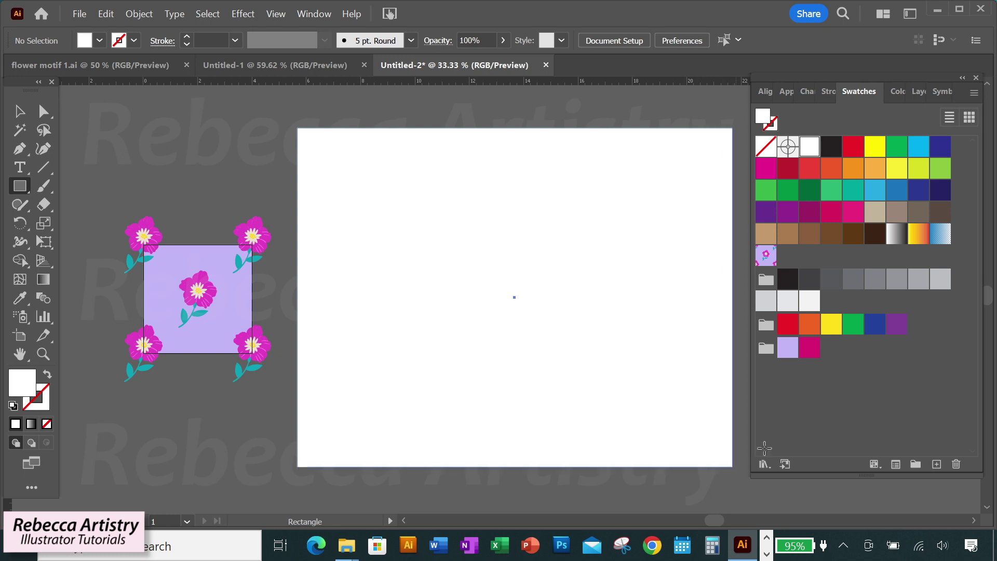
pyautogui.click(765, 255)
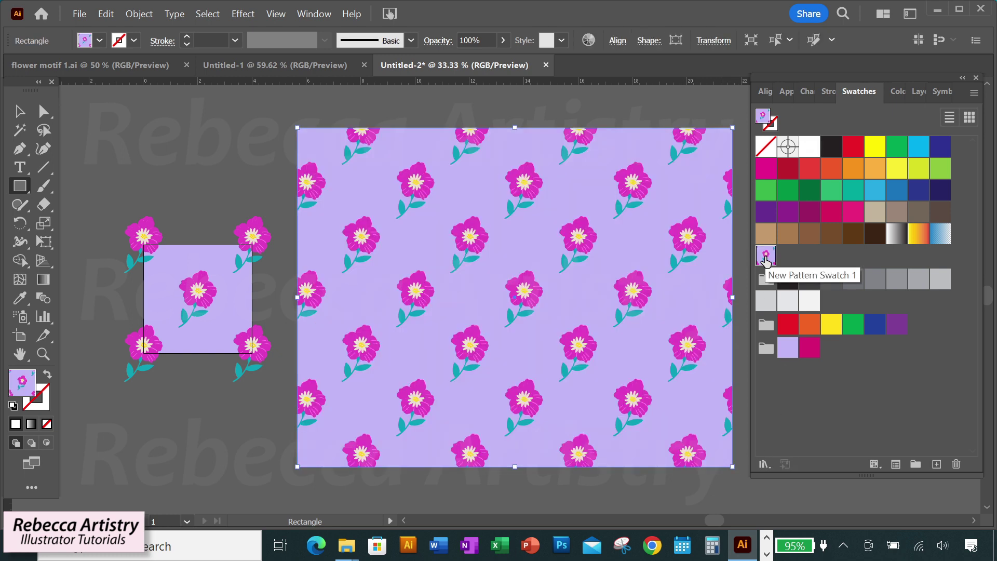
pyautogui.hotkey('ctrl', 'shift', 'a')
# Check the repeat up close, then delete the pattern-filled test rectangle
pyautogui.press('z')
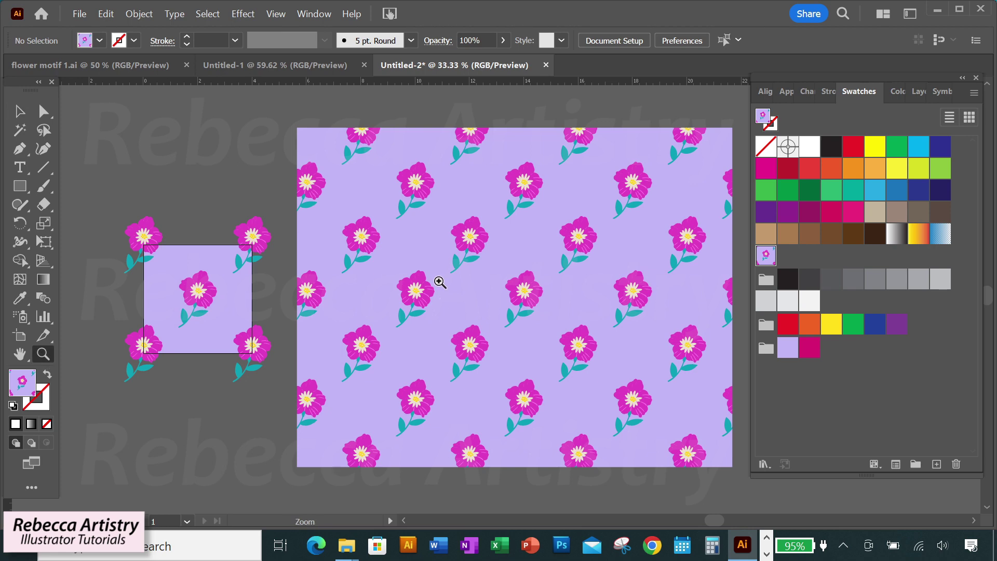
pyautogui.click(442, 228)
pyautogui.click(467, 222)
pyautogui.scroll(3, 525, 414)
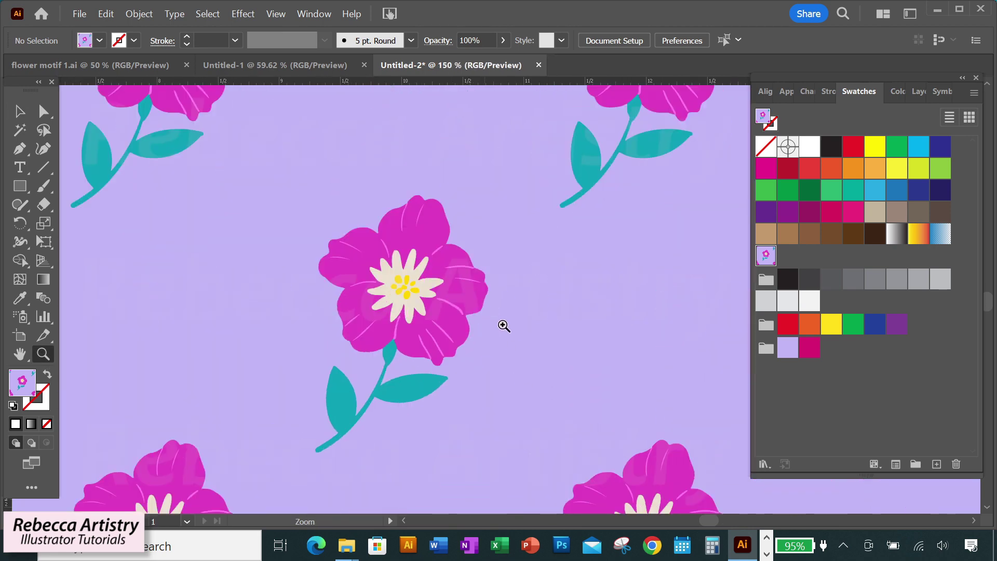
pyautogui.scroll(-6, 523, 350)
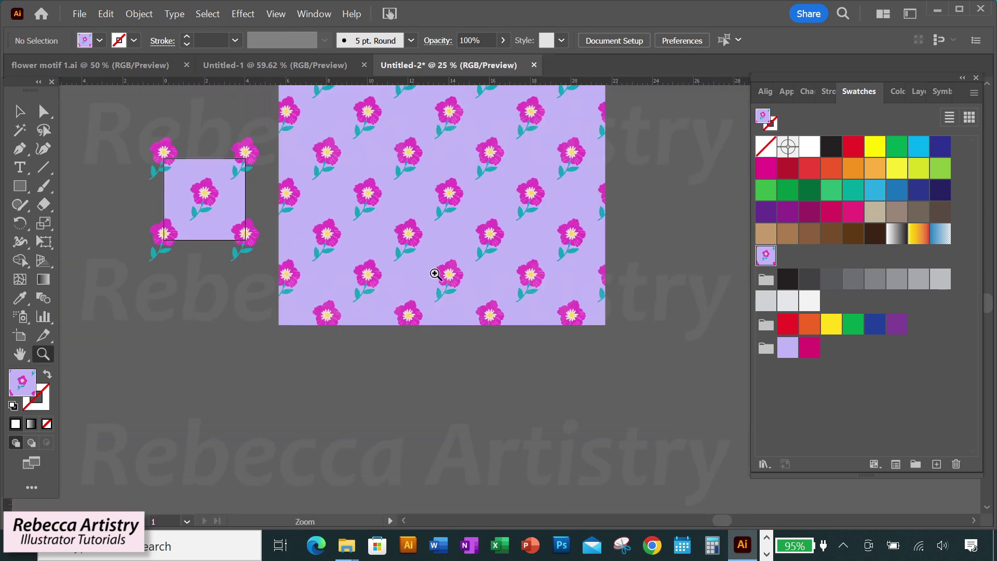
pyautogui.press('v')
pyautogui.click(654, 265)
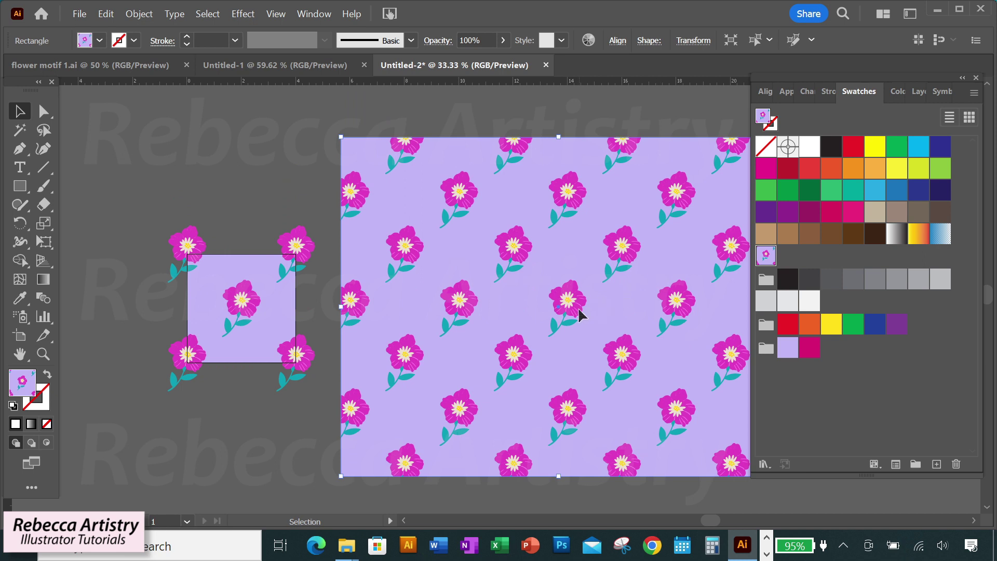
pyautogui.press('Delete')
pyautogui.hotkey('ctrl', '=')
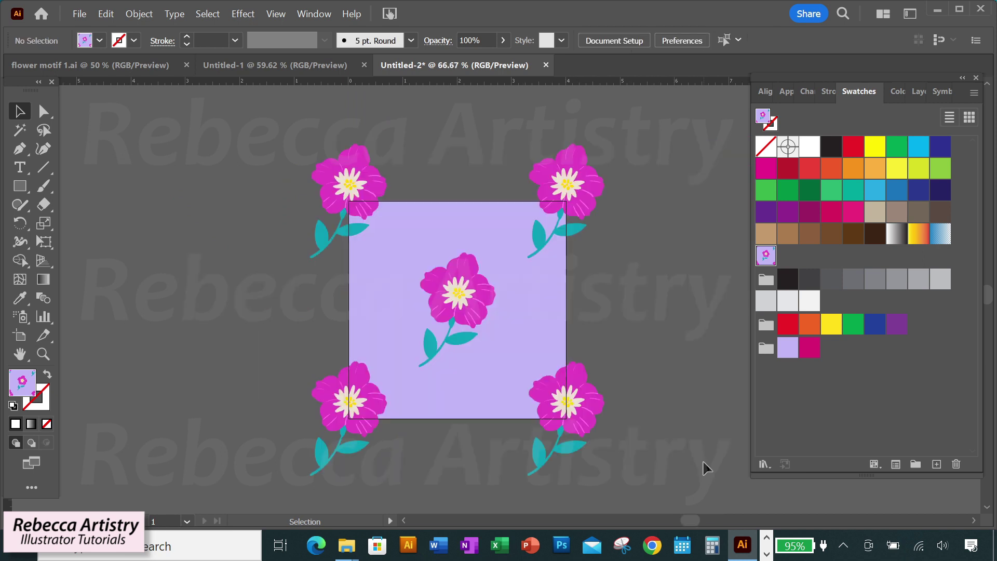
# Open the flower symbol at the artboard's upper-right corner for editing, then enlarge the flower and rotate it counterclockwise
pyautogui.scroll(1, 702, 460)
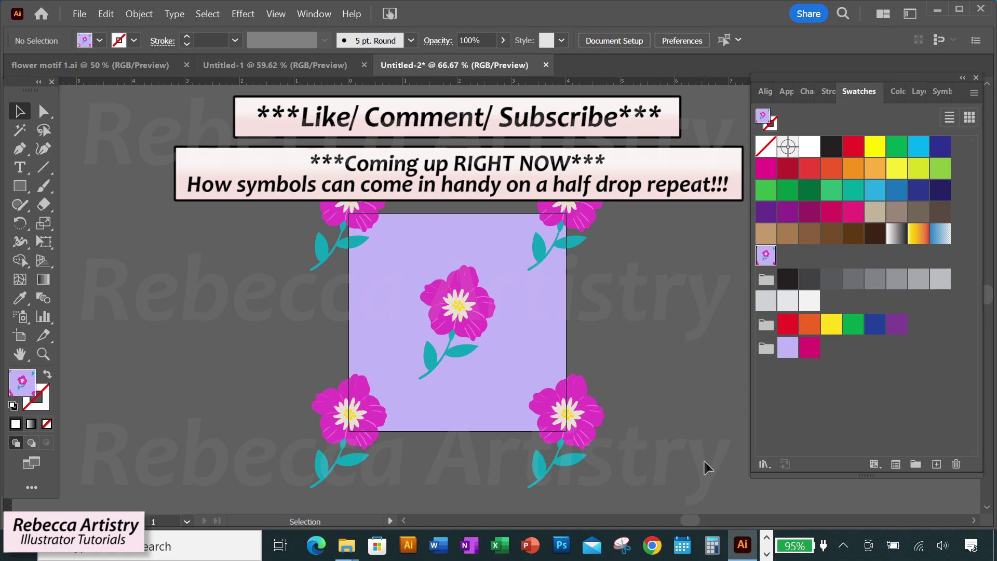
pyautogui.scroll(-2, 704, 458)
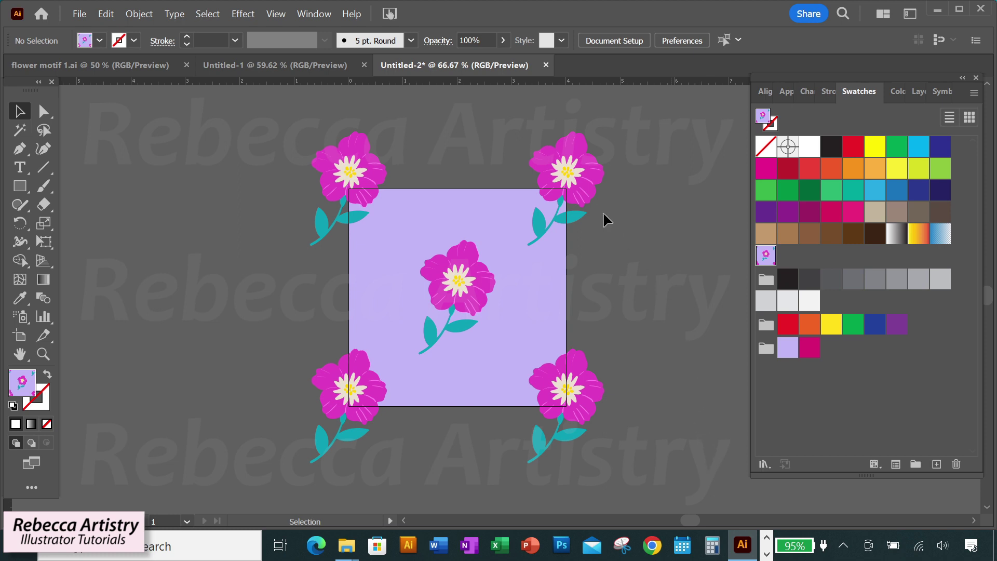
pyautogui.click(568, 182)
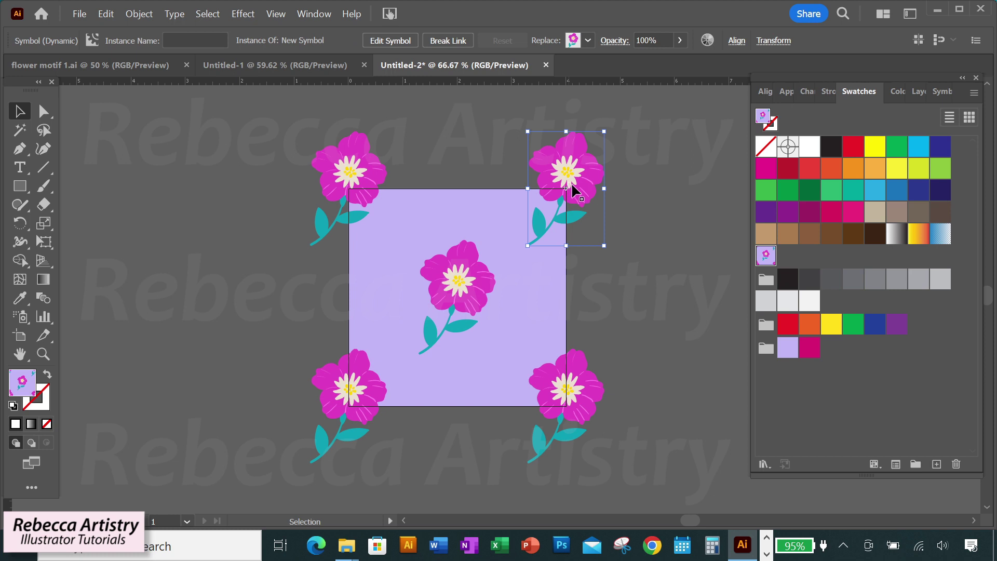
pyautogui.click(385, 41)
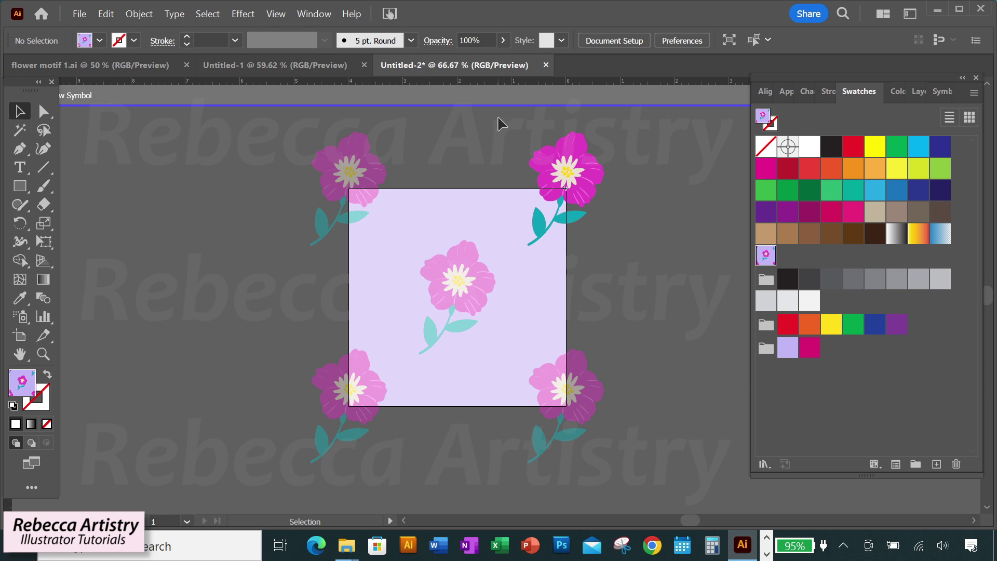
pyautogui.moveTo(498, 118); pyautogui.dragTo(638, 268)
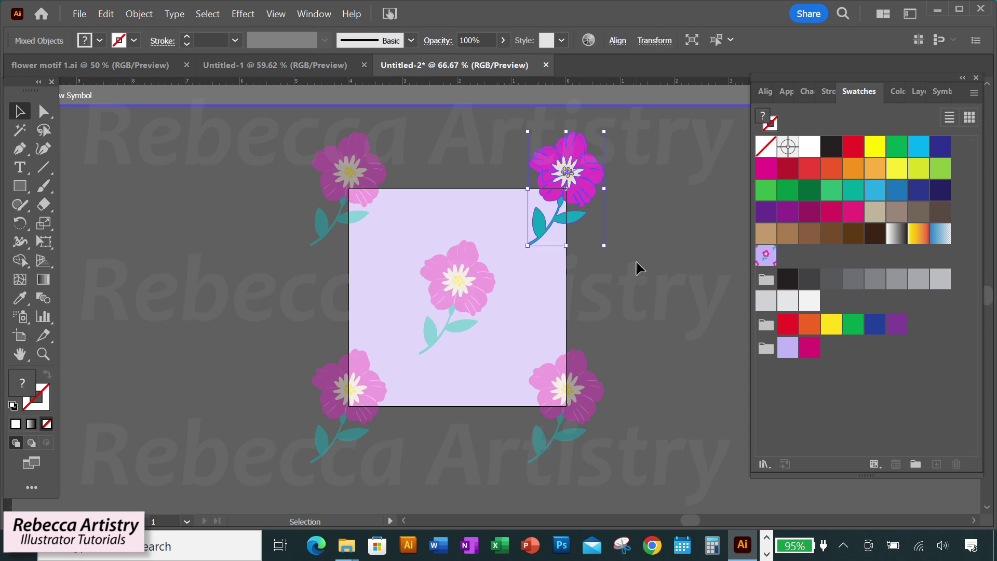
pyautogui.moveTo(604, 245); pyautogui.dragTo(650, 269)
pyautogui.click(649, 269)
# Recolour the flower's petals with the custom dark pink swatch and exit symbol editing
pyautogui.press('a')
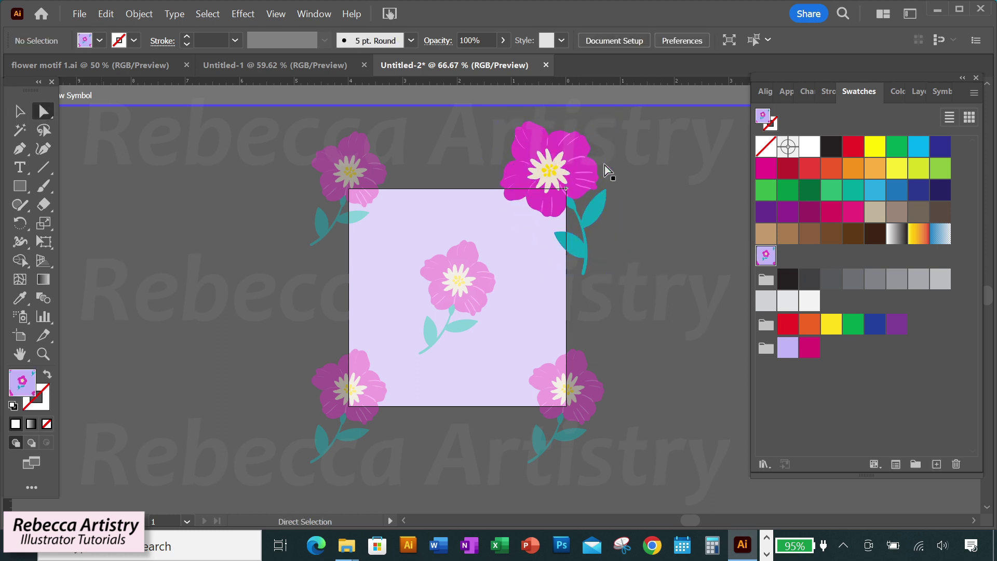
pyautogui.click(590, 172)
pyautogui.click(808, 348)
pyautogui.click(682, 295)
pyautogui.press('v')
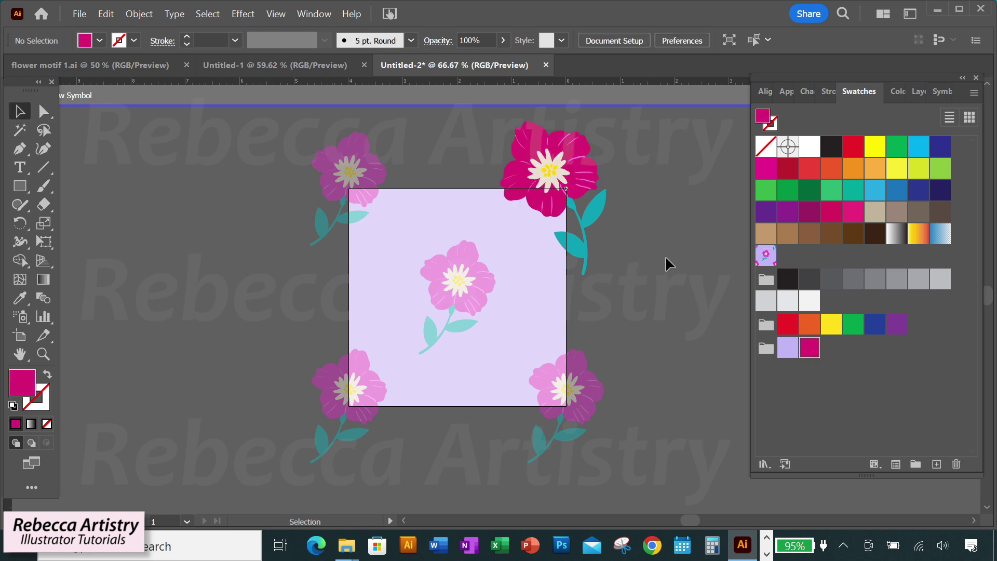
pyautogui.doubleClick(666, 255)
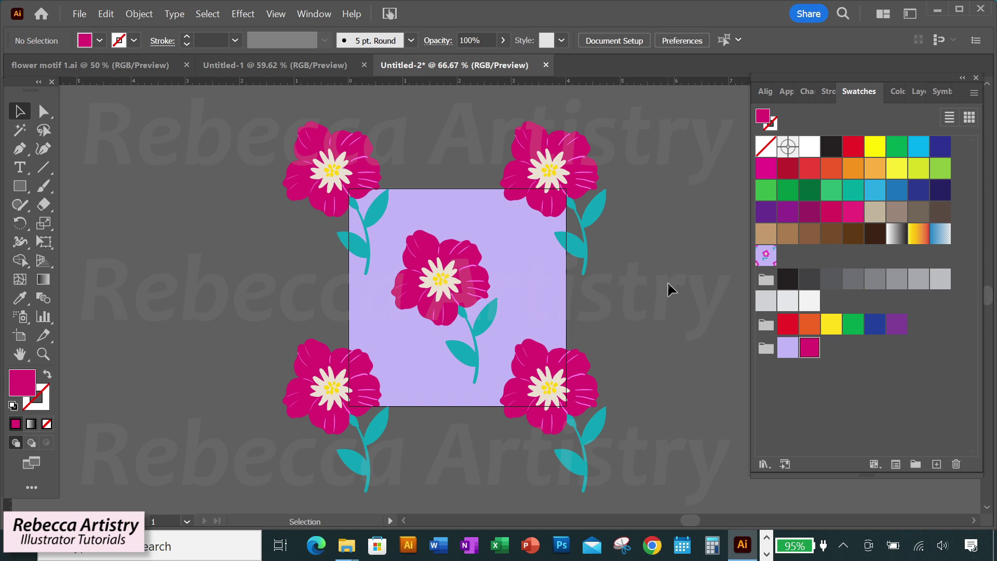
# Save the updated flowers and rectangles as a second pattern swatch, then clear the selection
pyautogui.hotkey('ctrl', '-')
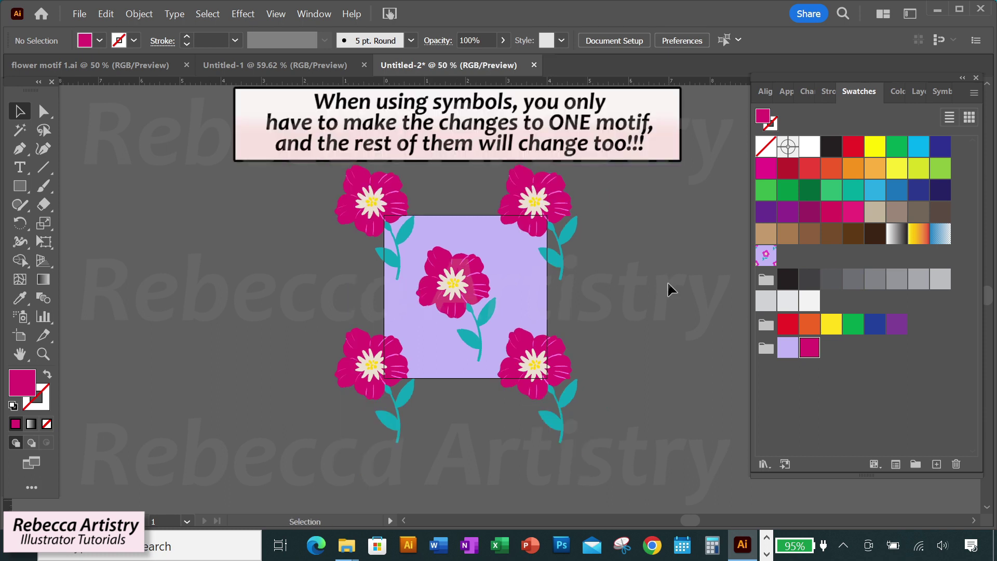
pyautogui.click(942, 90)
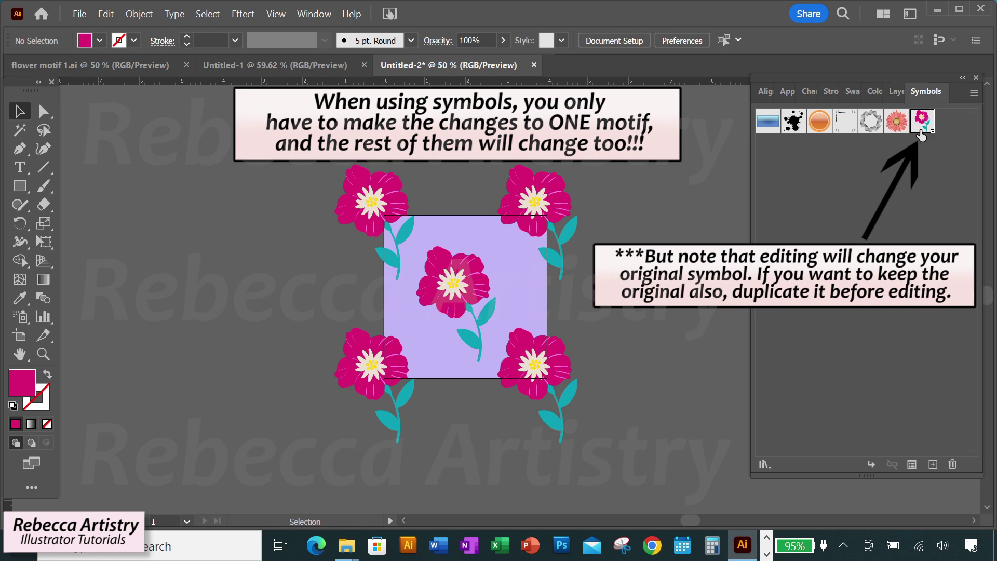
pyautogui.click(852, 92)
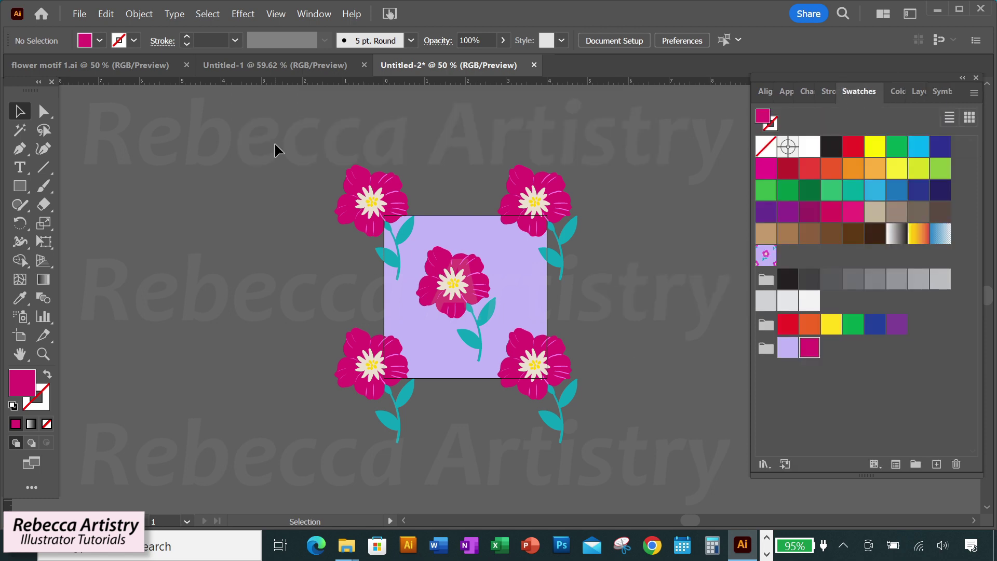
pyautogui.hotkey('ctrl', 'a')
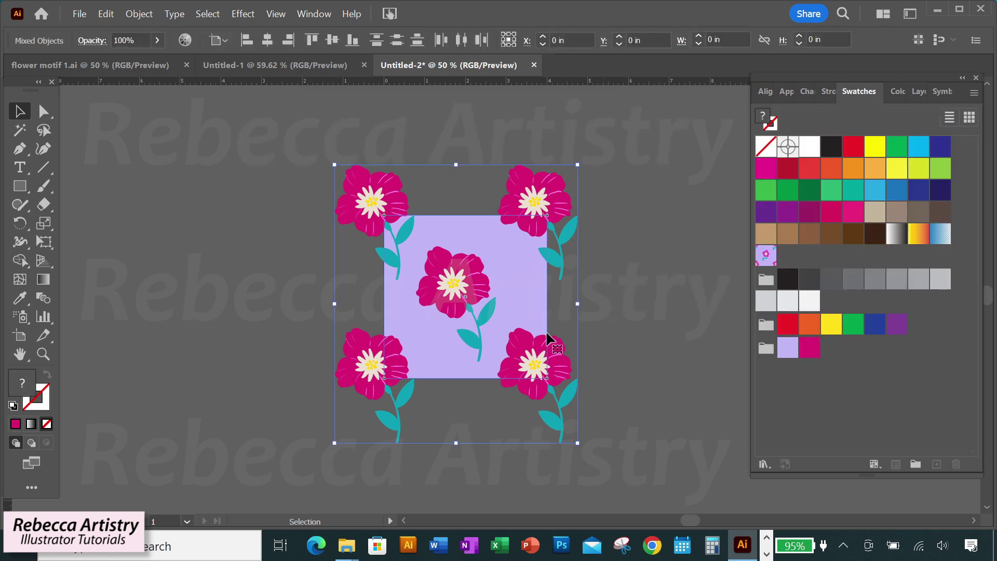
pyautogui.moveTo(550, 328); pyautogui.dragTo(818, 392)
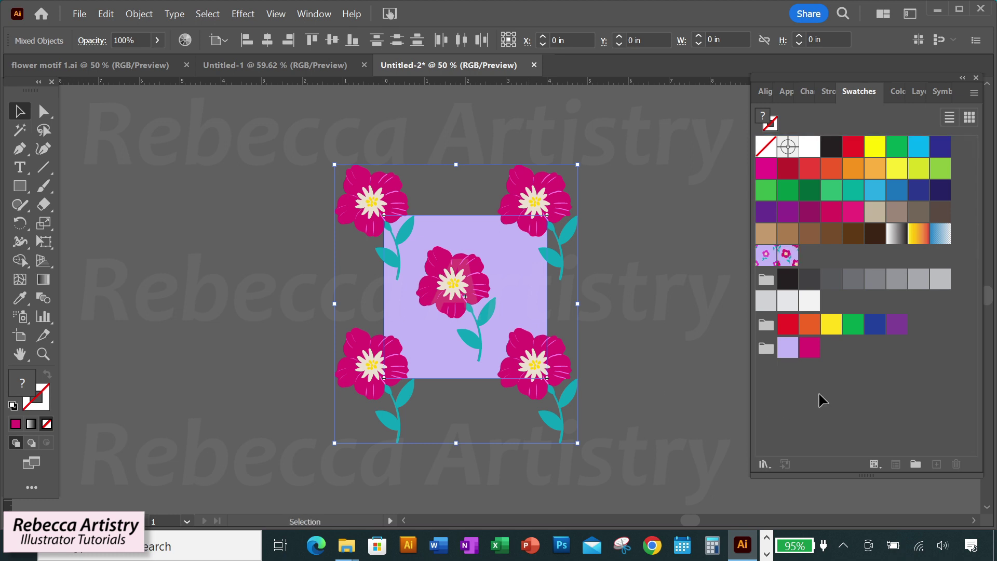
pyautogui.click(668, 387)
# Draw a large rectangle beside the artboard, fill it with the dark pink flower pattern swatch, and deselect it
pyautogui.hotkey('ctrl', '-')
pyautogui.hotkey('ctrl', '-')
pyautogui.hscroll(10, 970, 518)
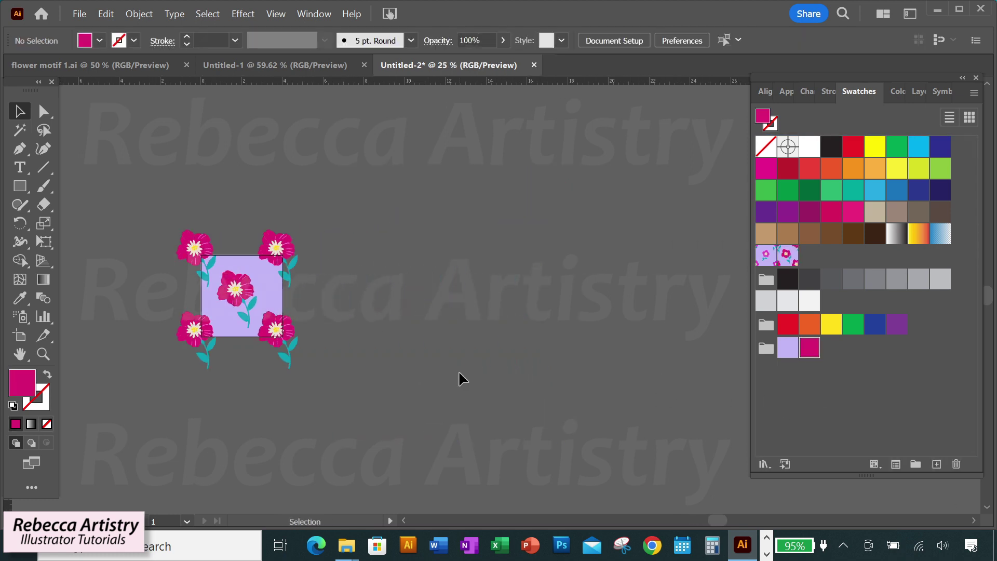
pyautogui.hotkey('ctrl', '+')
pyautogui.click(20, 186)
pyautogui.moveTo(253, 116); pyautogui.dragTo(737, 476)
pyautogui.click(787, 255)
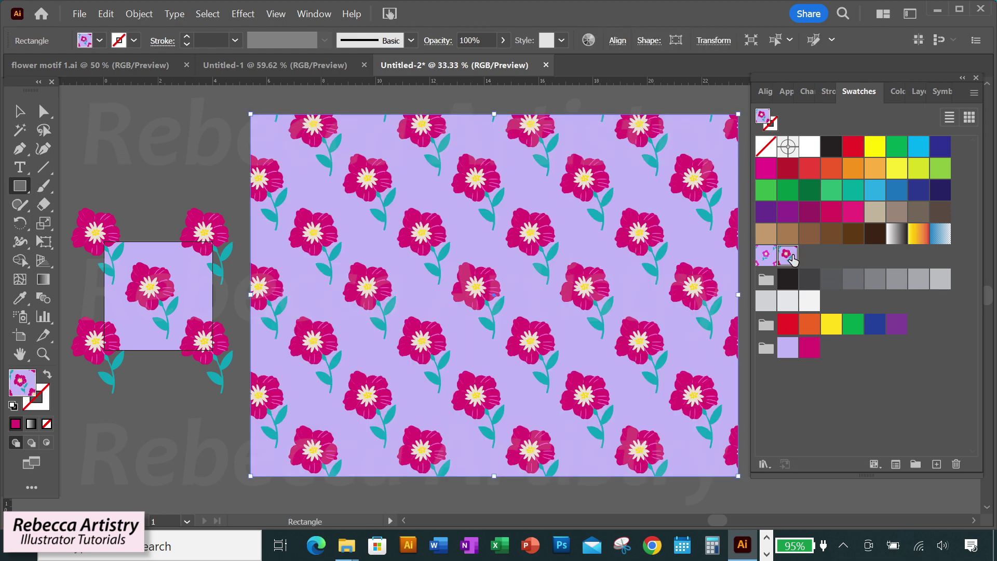
pyautogui.hotkey('ctrl', 'shift', 'a')
# Examine the half-drop repeat up close across the pattern-filled rectangle, including its far edge
pyautogui.press('z')
pyautogui.click(528, 349)
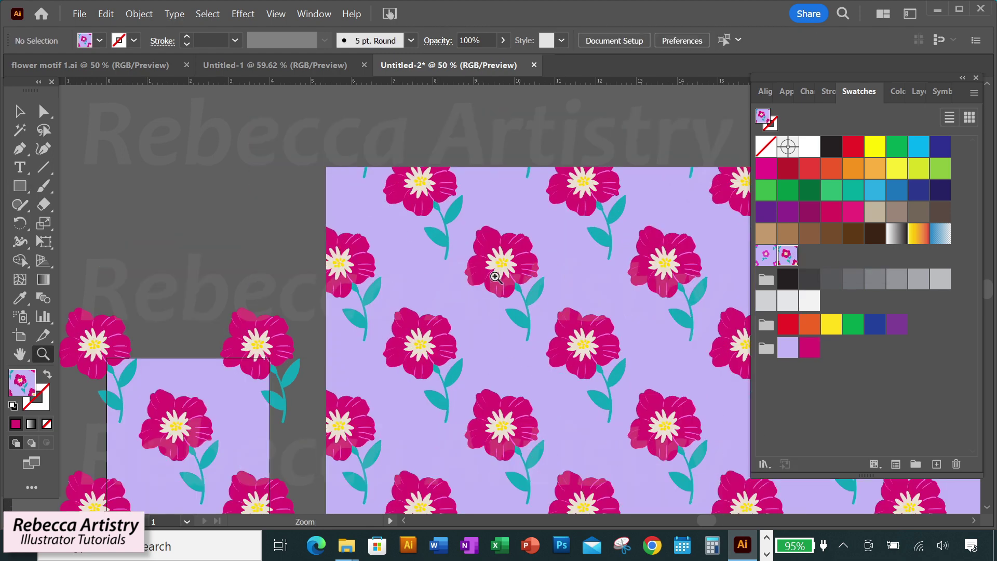
pyautogui.click(527, 349)
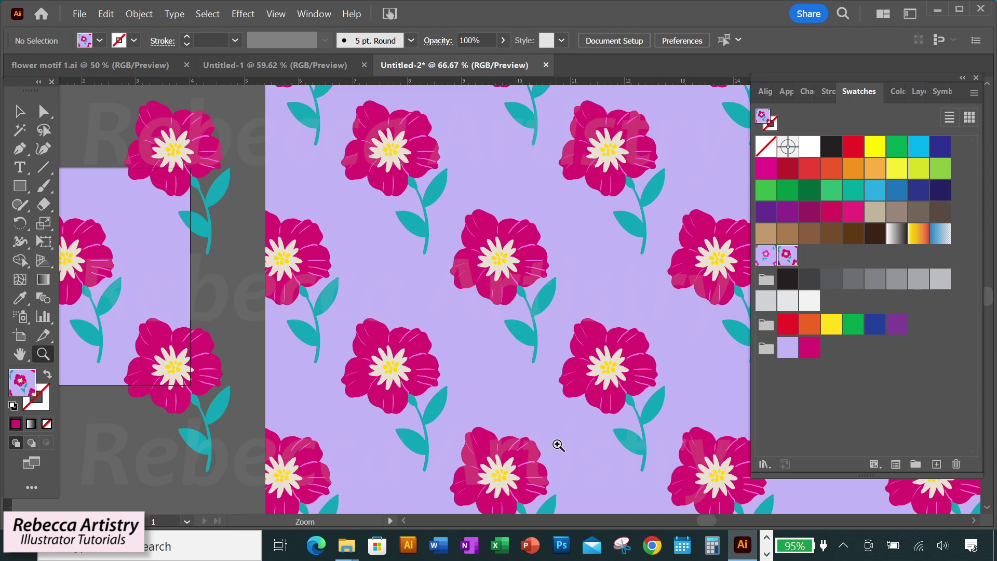
pyautogui.moveTo(710, 522); pyautogui.dragTo(733, 519)
pyautogui.scroll(2, 594, 397)
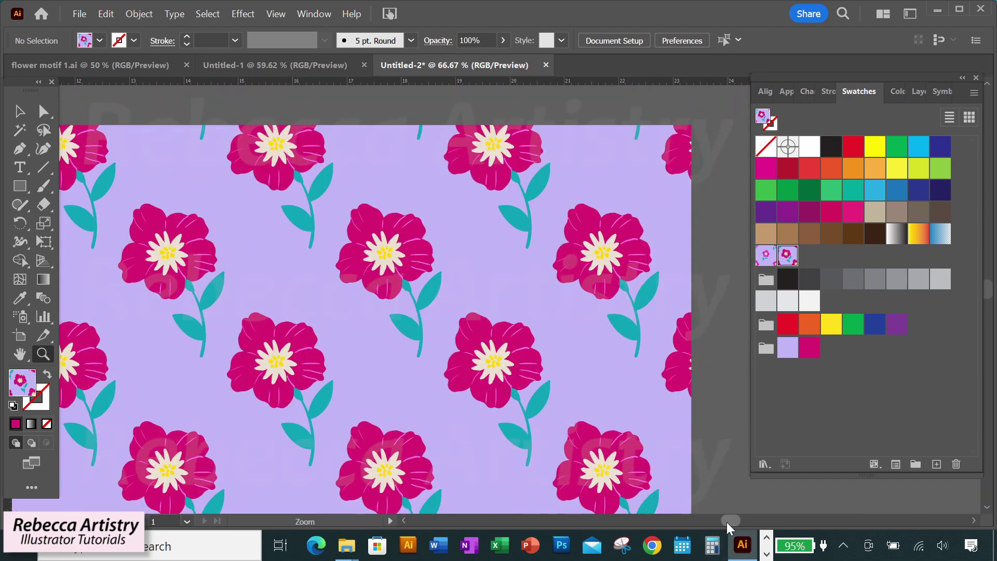
pyautogui.keyDown('alt'); pyautogui.click(507, 335); pyautogui.keyUp('alt')
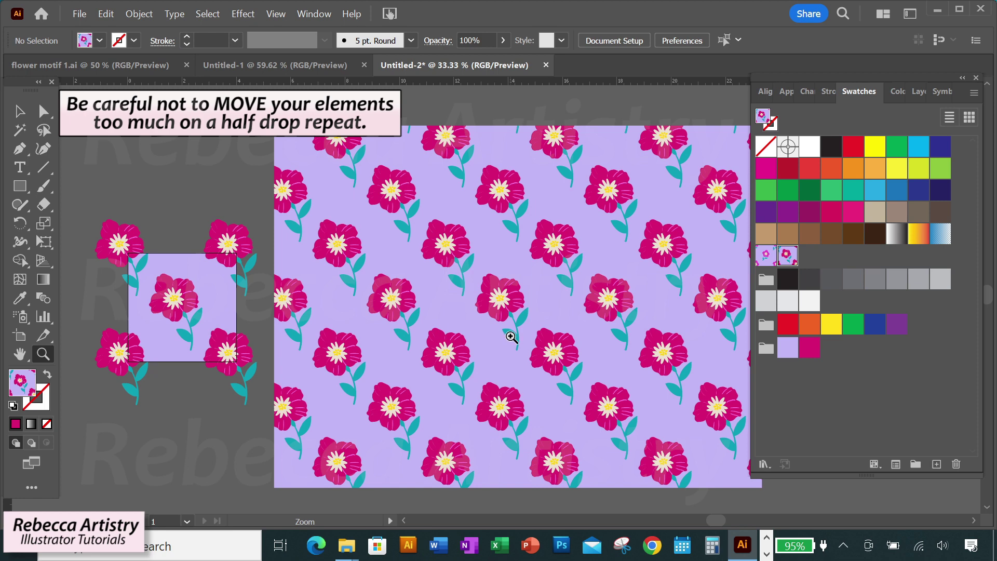
pyautogui.click(19, 111)
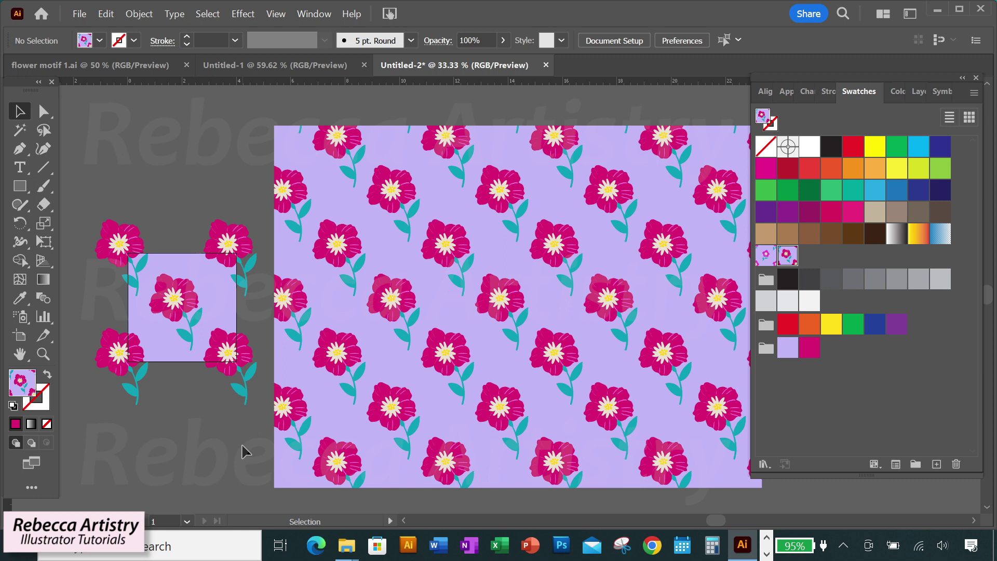
# Delete the large pattern-filled rectangle beside the artboard
pyautogui.click(447, 458)
pyautogui.press('Delete')
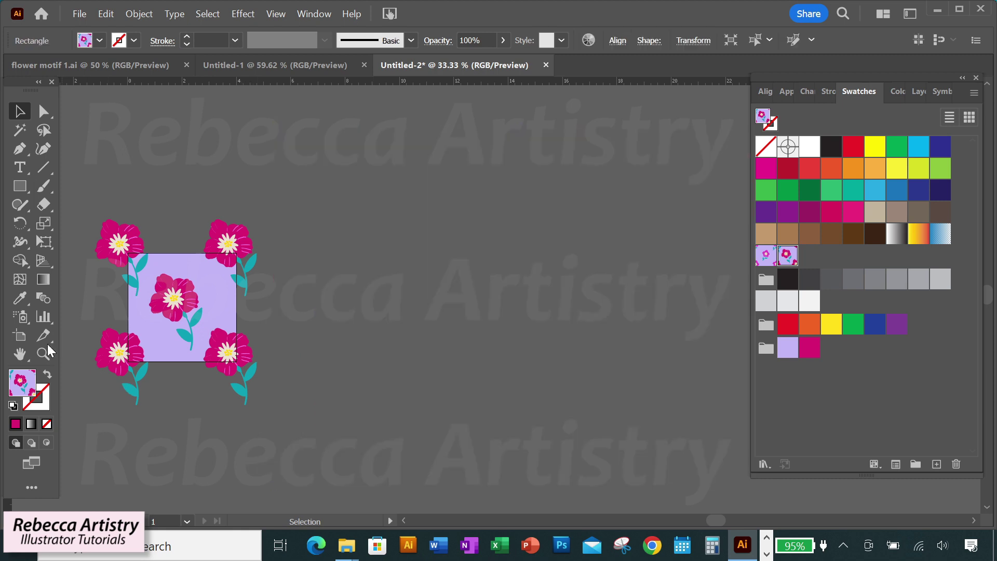
pyautogui.press('z')
pyautogui.click(305, 300)
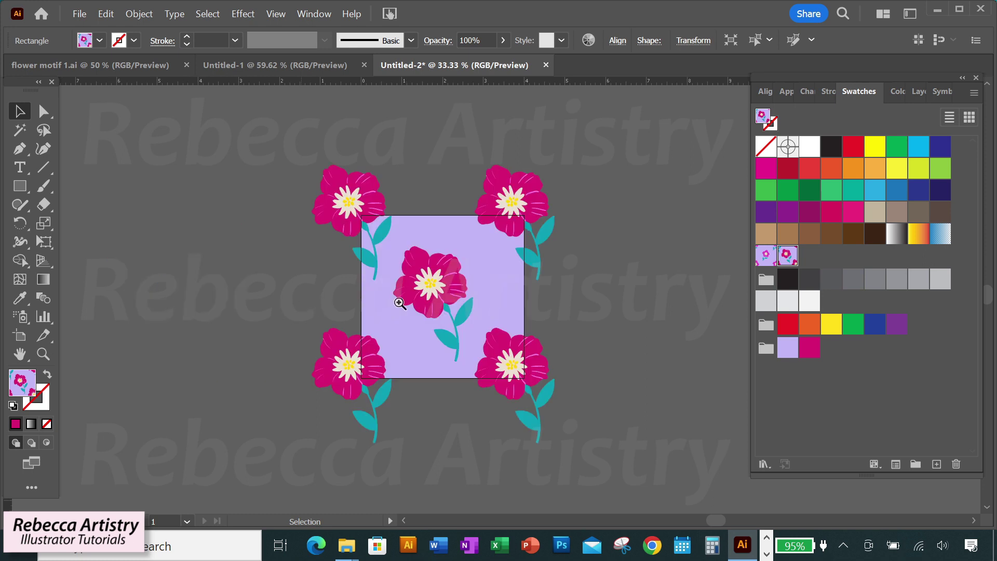
pyautogui.press('v')
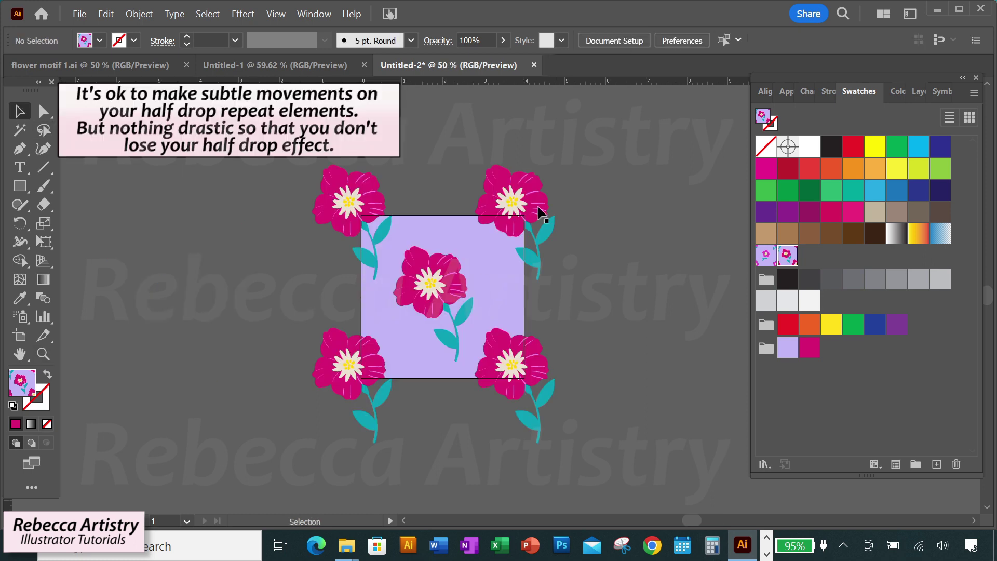
# Open the upper-right corner flower's symbol for editing and nudge its artwork slightly left, down, right and up
pyautogui.click(538, 209)
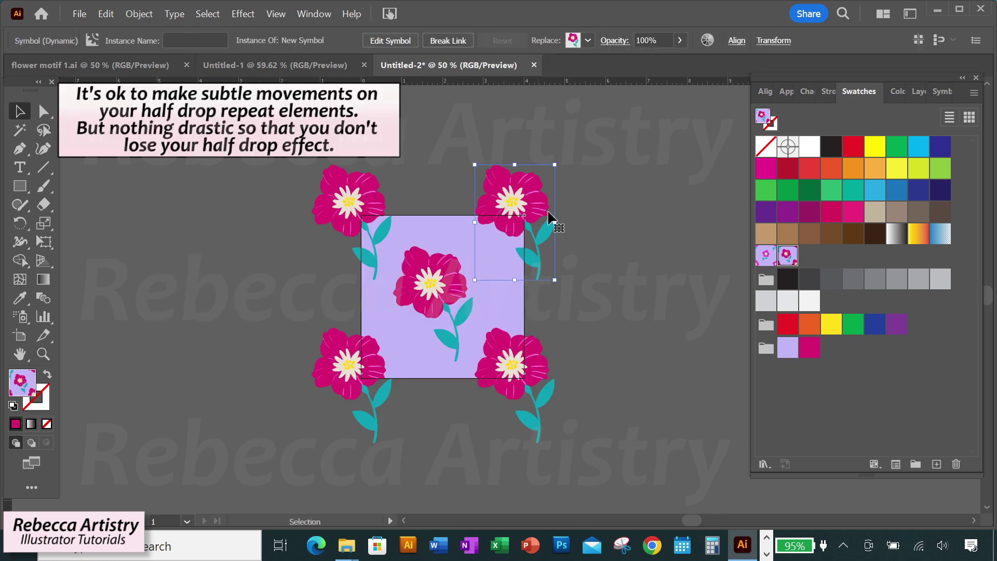
pyautogui.click(395, 41)
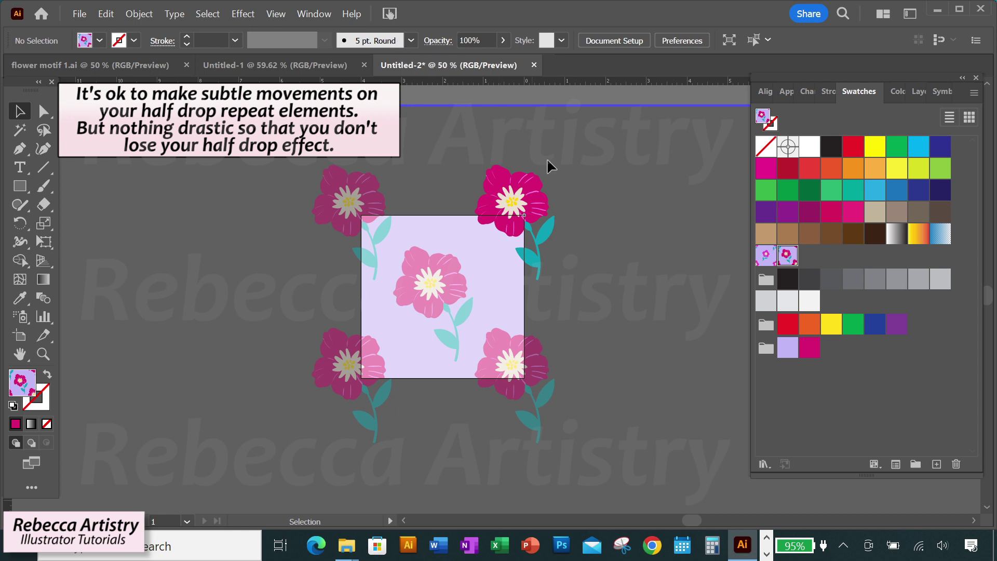
pyautogui.moveTo(518, 176); pyautogui.dragTo(574, 298)
pyautogui.press('Left')
pyautogui.press('Left')
pyautogui.press('Left')
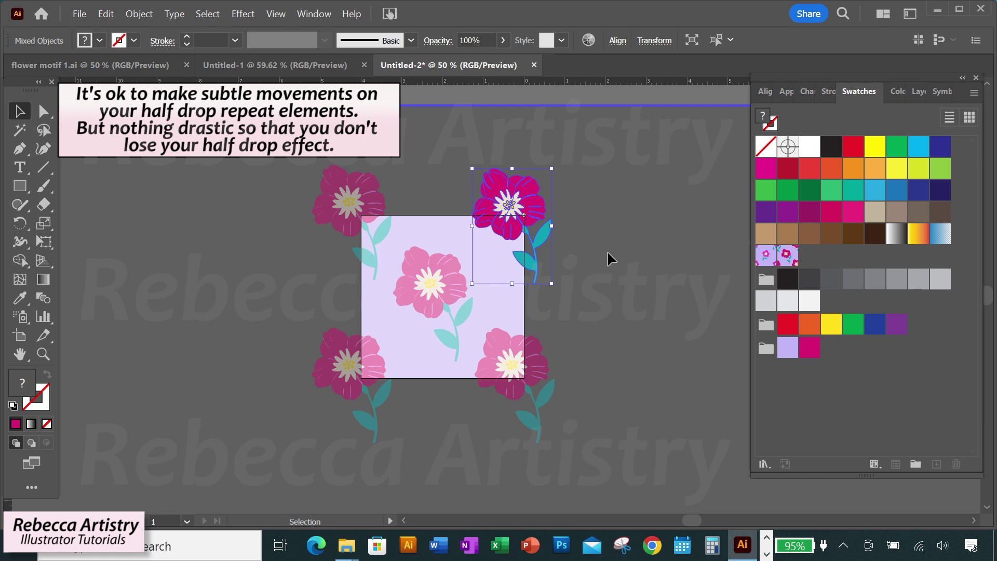
pyautogui.press('Down')
pyautogui.press('Right')
pyautogui.press('Right')
pyautogui.press('Right')
pyautogui.press('Up')
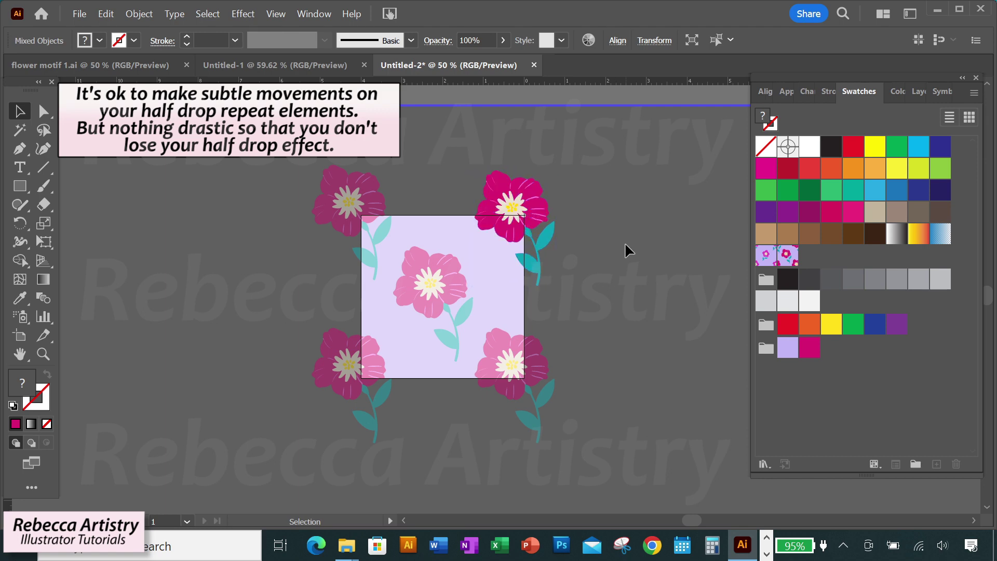
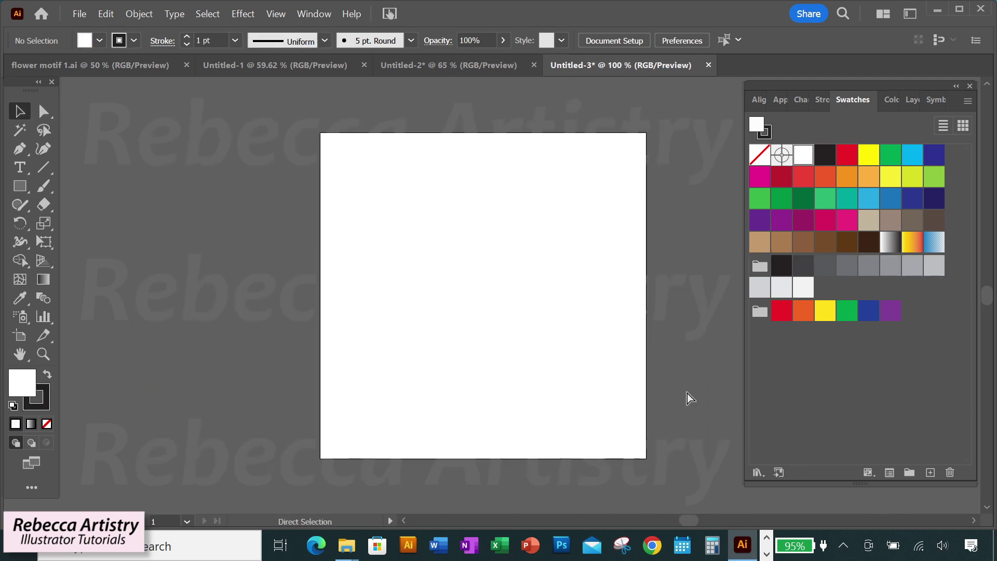
# Paste the lavender square with its five magenta flowers onto the new document's artboard and clear the selection
pyautogui.hotkey('ctrl', '-')
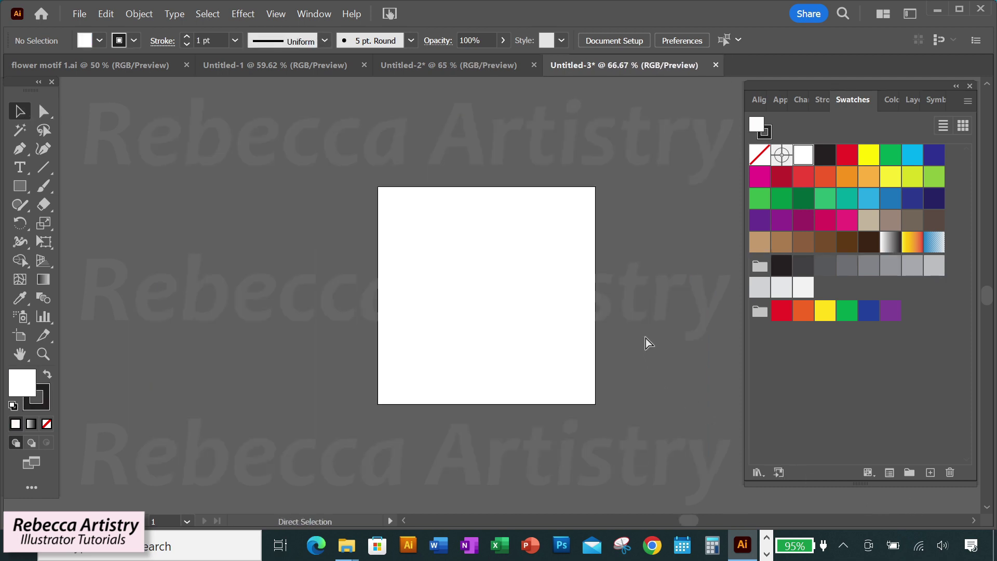
pyautogui.hotkey('ctrl', 'v')
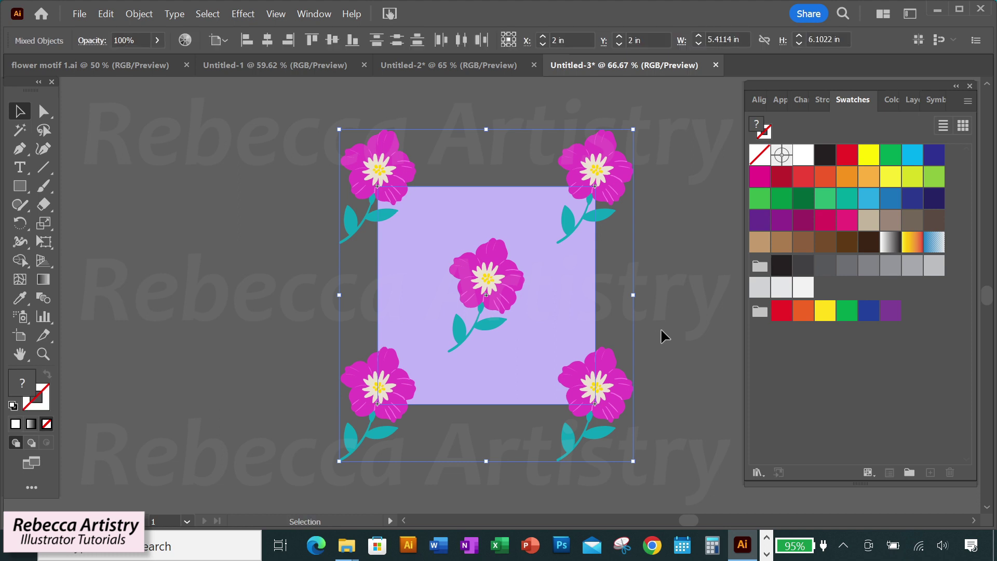
pyautogui.click(974, 521)
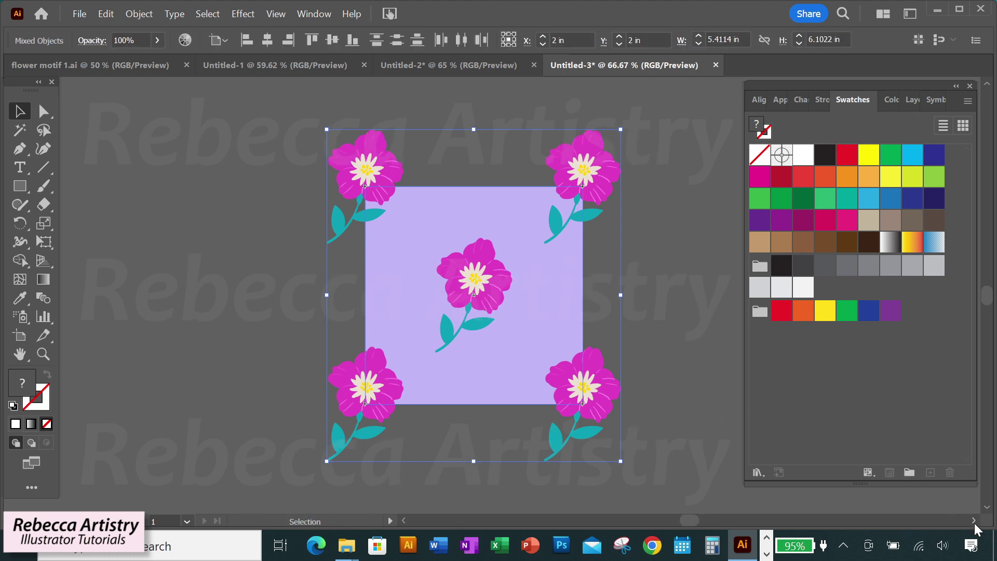
pyautogui.click(974, 522)
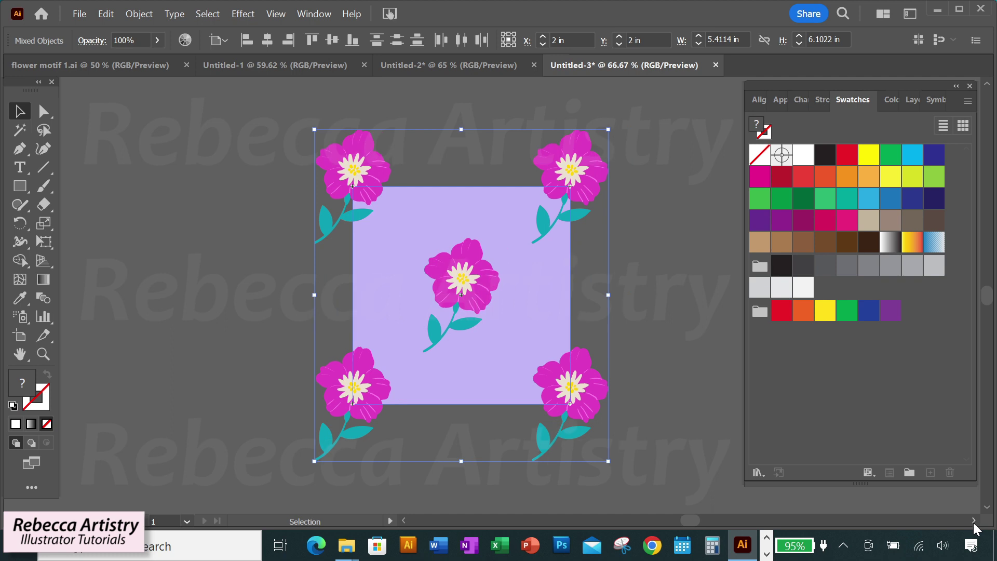
pyautogui.click(678, 356)
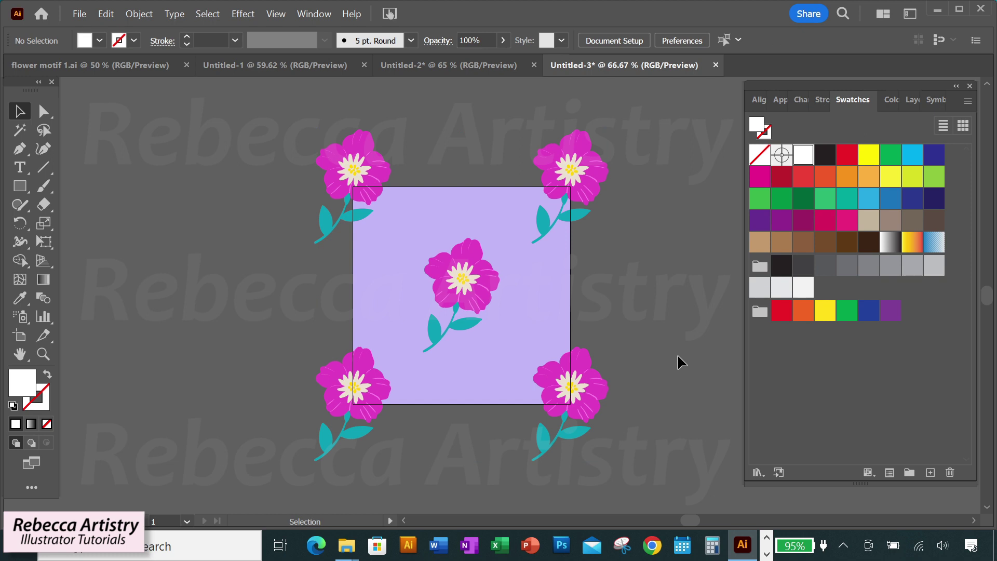
# Break the centre flower's link to its symbol
pyautogui.click(475, 295)
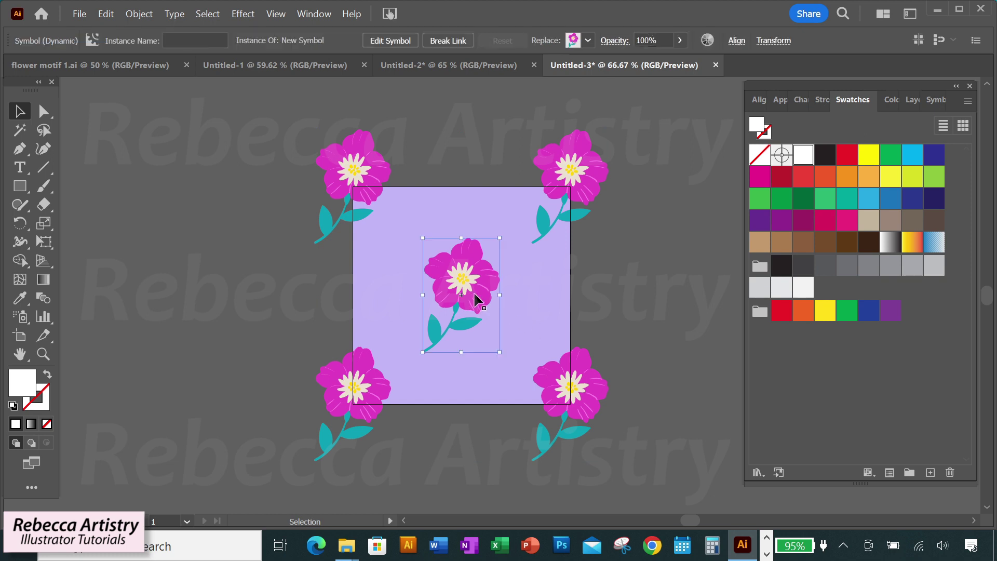
pyautogui.rightClick(474, 294)
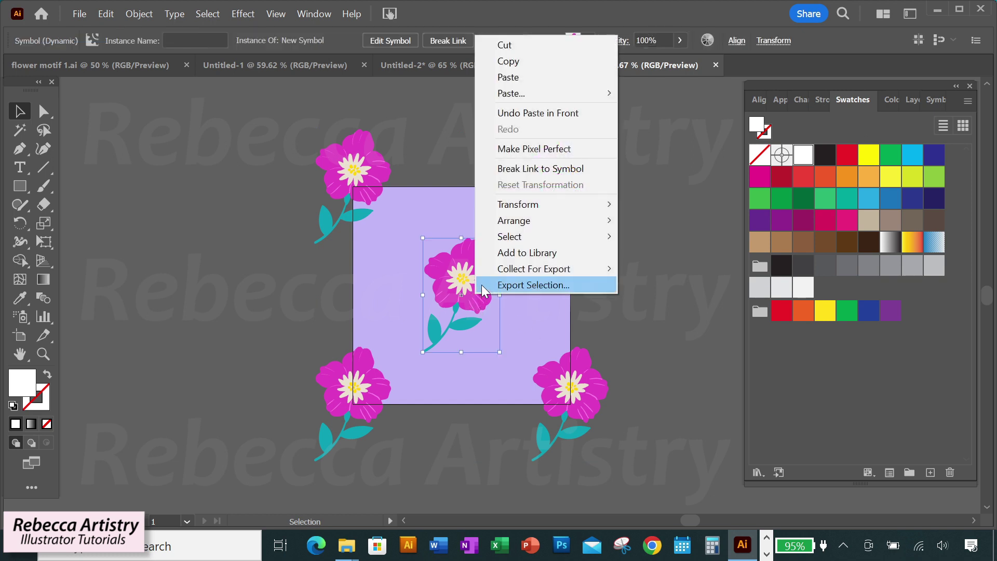
pyautogui.click(529, 170)
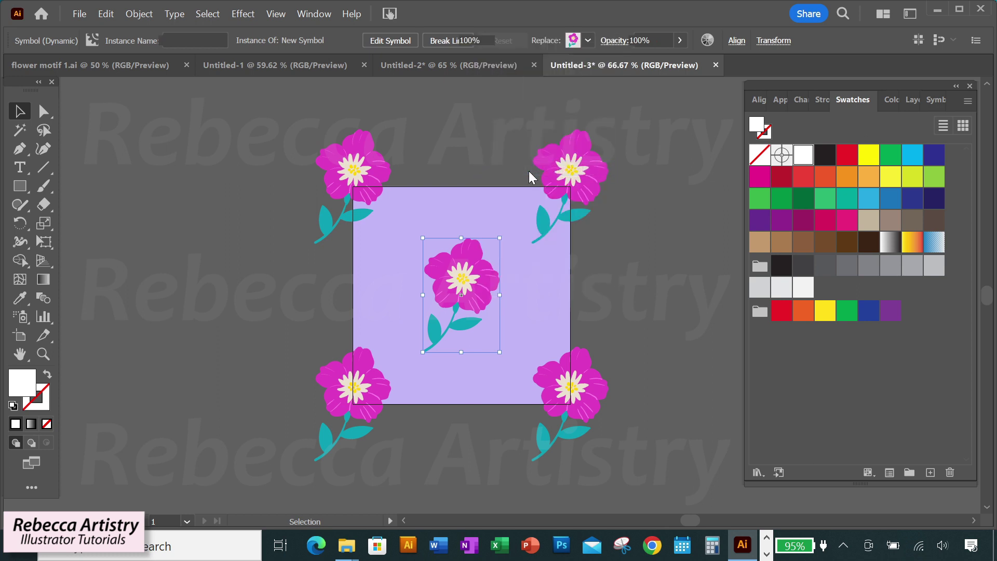
pyautogui.click(606, 280)
pyautogui.click(938, 102)
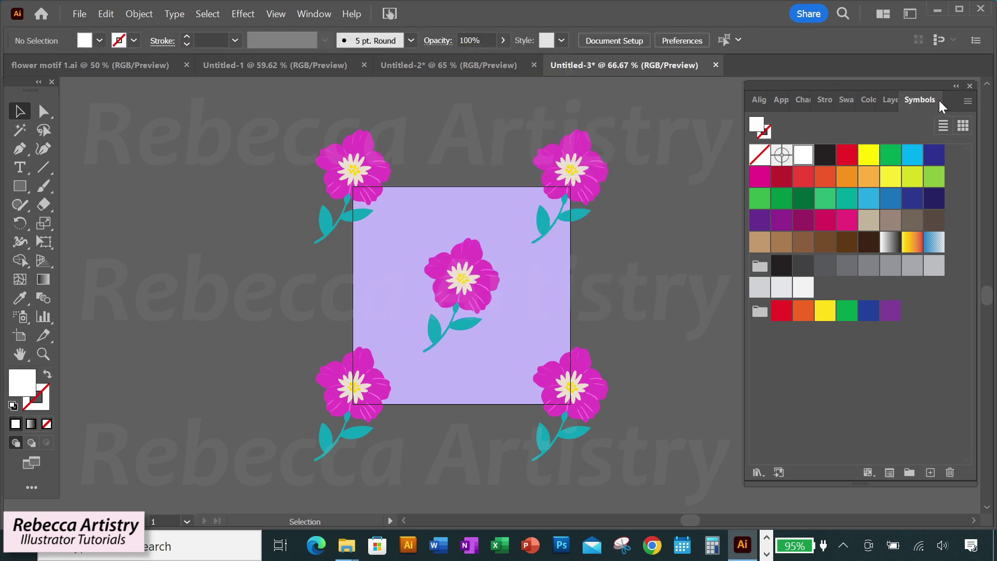
pyautogui.click(476, 286)
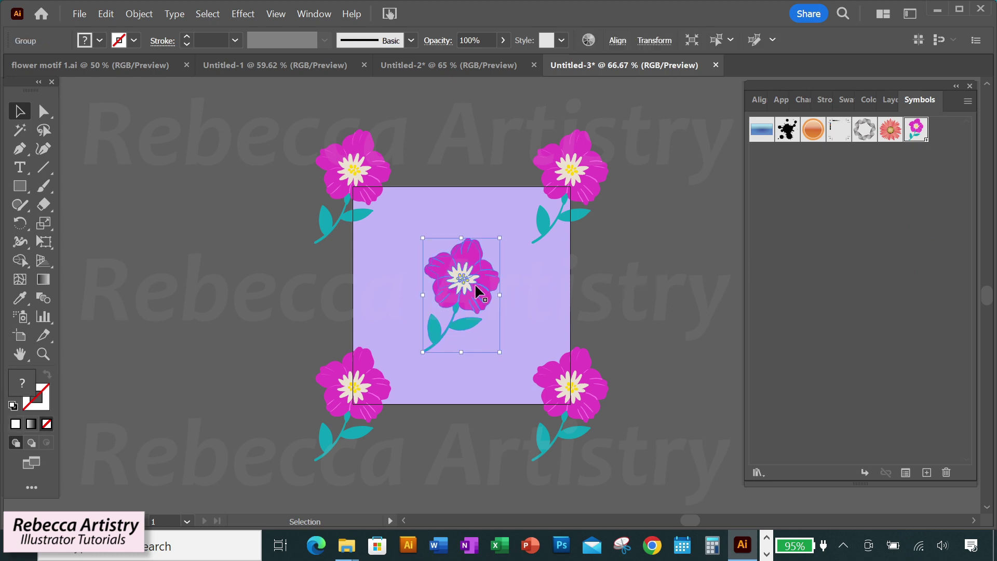
pyautogui.click(549, 288)
# Reflect the centre flower across the vertical axis
pyautogui.click(489, 289)
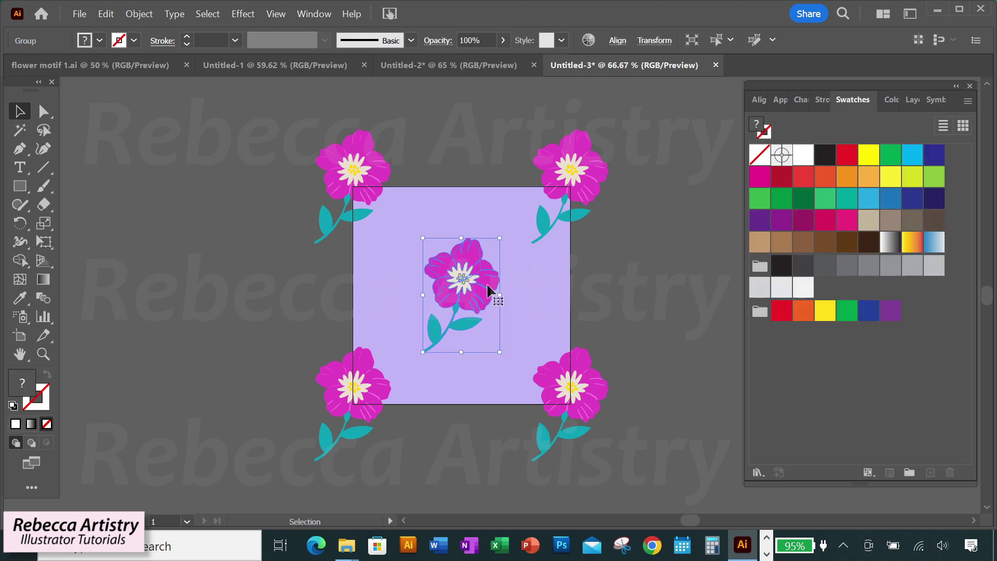
pyautogui.rightClick(489, 289)
pyautogui.moveTo(554, 440)
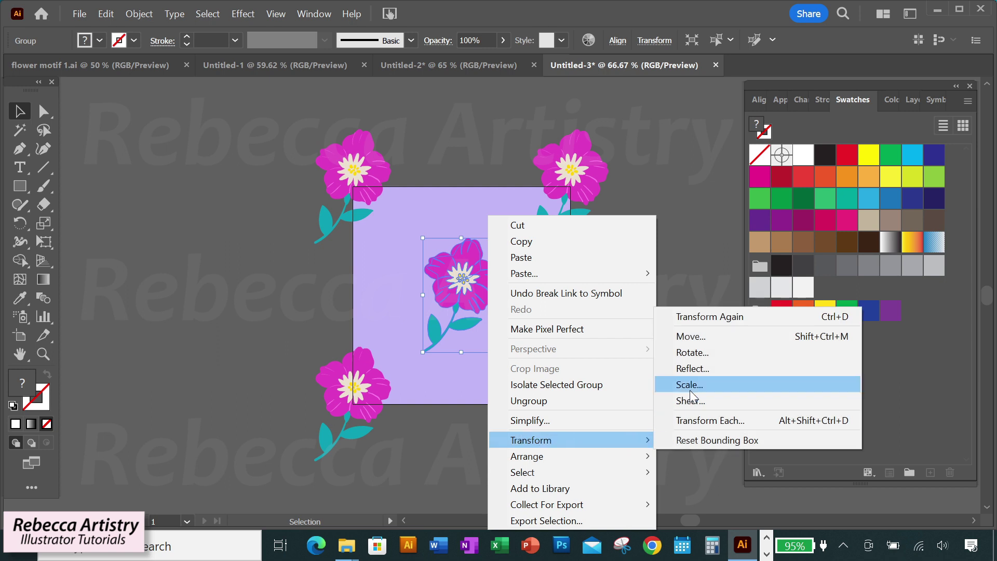
pyautogui.click(692, 369)
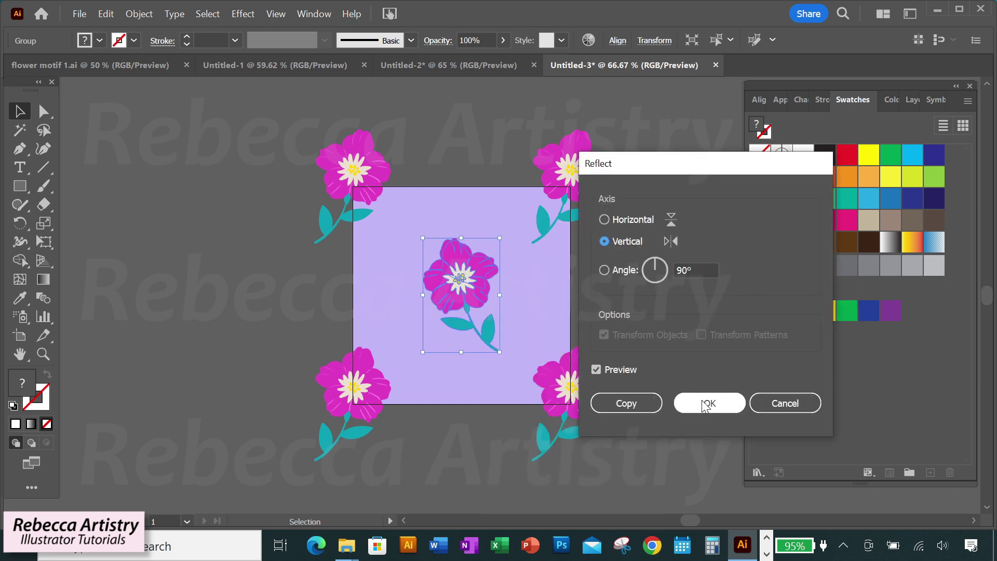
pyautogui.click(704, 405)
# Scale the centre flower uniformly to 150% and deselect it
pyautogui.rightClick(471, 270)
pyautogui.moveTo(516, 439)
pyautogui.click(675, 385)
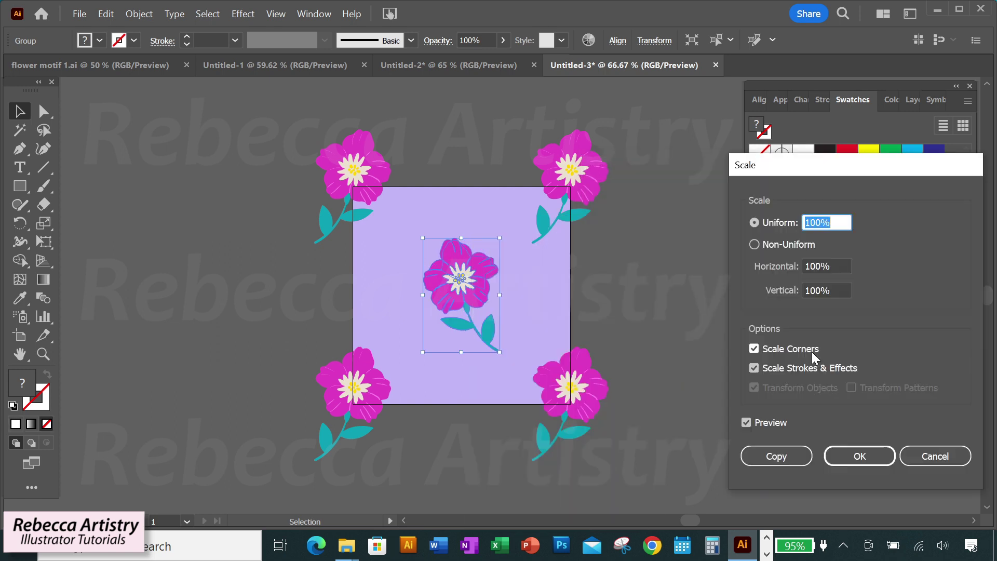
pyautogui.write('150')
pyautogui.click(857, 459)
pyautogui.click(659, 349)
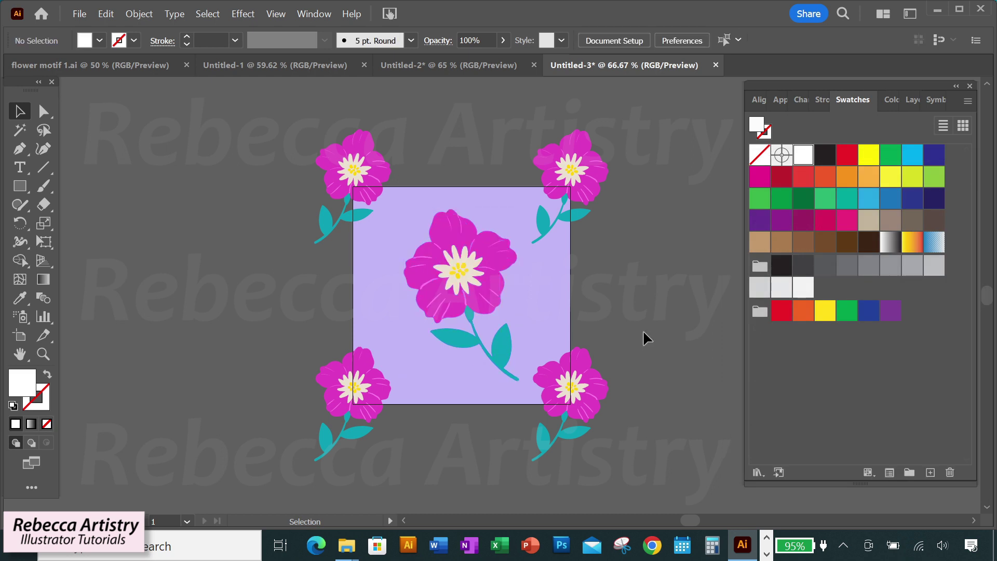
# Try rotating the corner flower symbol so its stem points upward, exit symbol editing, and undo the rotation
pyautogui.hotkey('shift', 'F7')
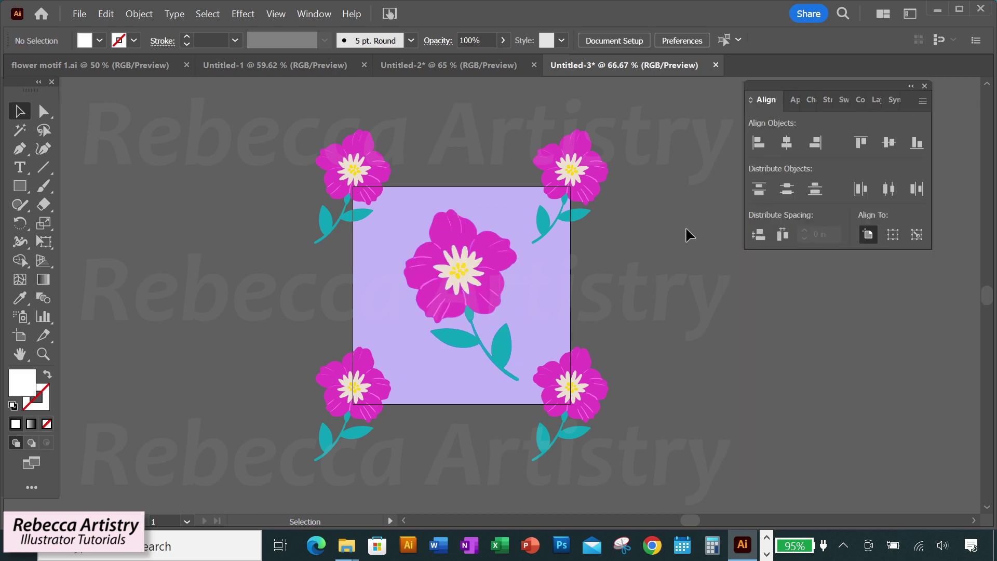
pyautogui.click(586, 186)
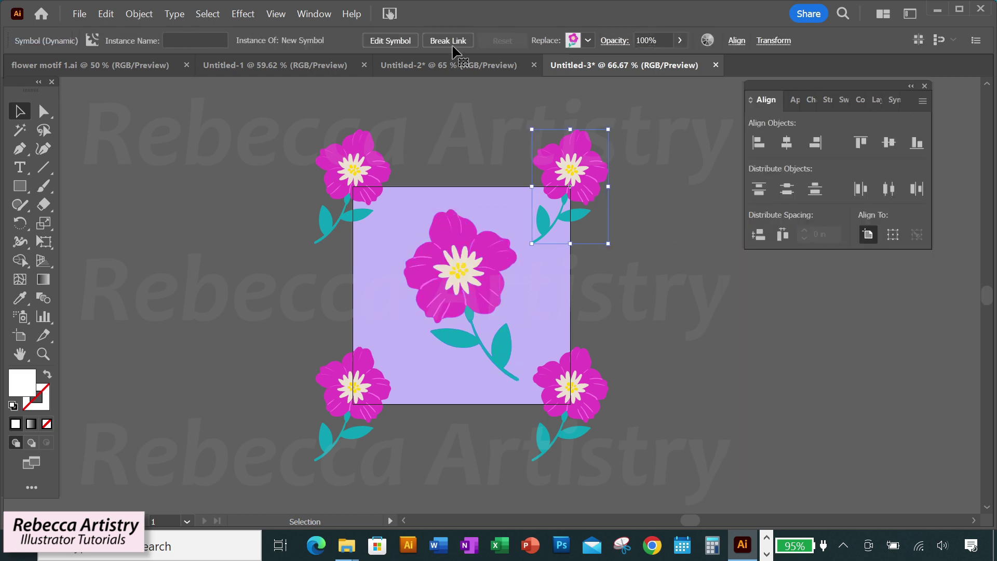
pyautogui.click(400, 41)
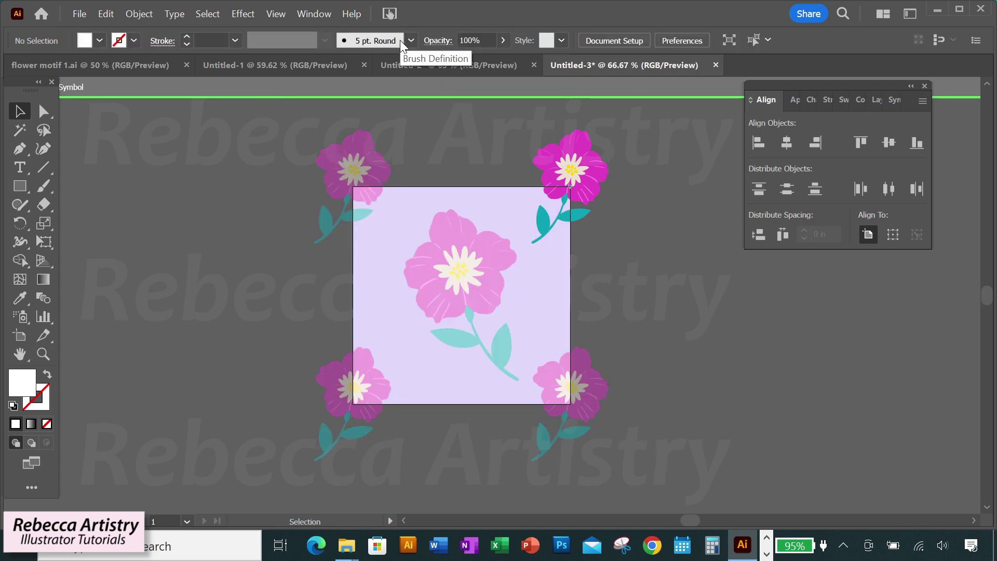
pyautogui.click(548, 155)
pyautogui.moveTo(611, 248); pyautogui.dragTo(525, 122)
pyautogui.doubleClick(668, 247)
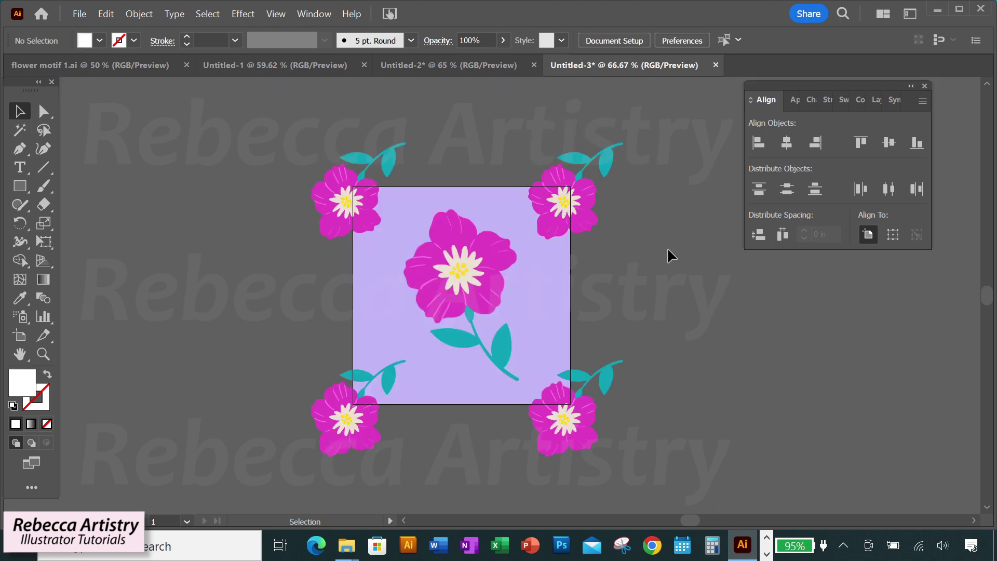
pyautogui.hotkey('ctrl', 'z')
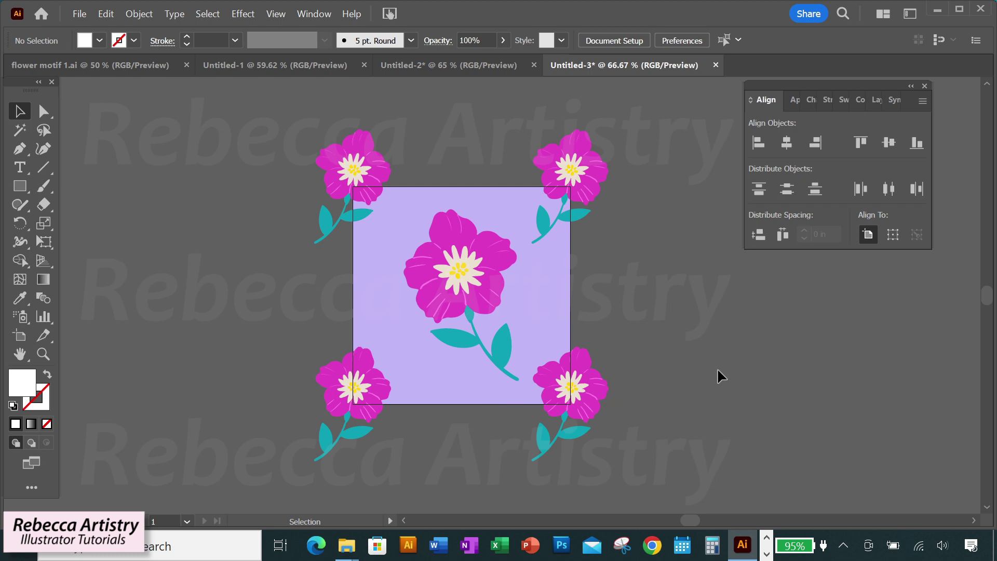
# Save the lavender square with its large centre flower and four corner flowers as a pattern swatch, then clear the selection
pyautogui.click(842, 100)
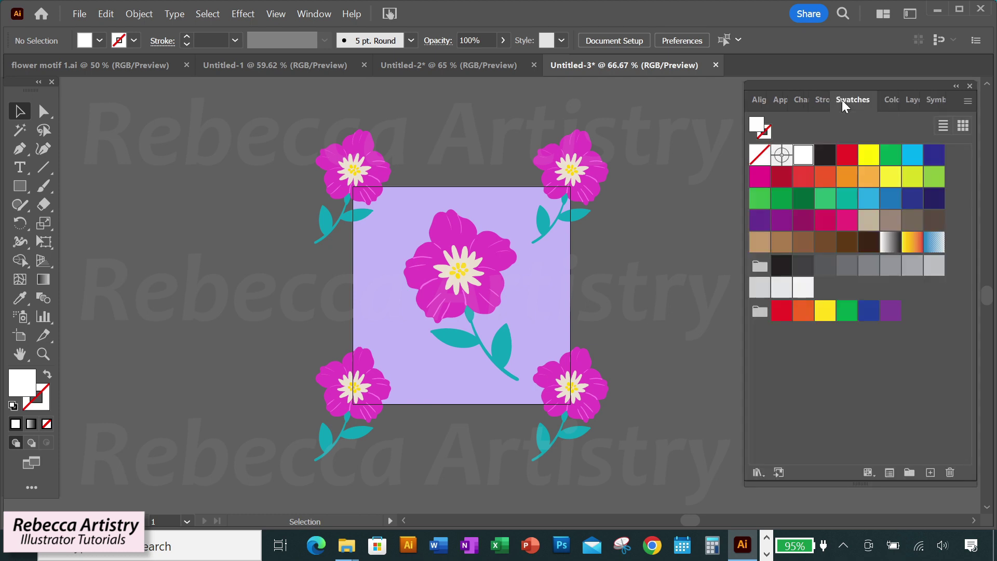
pyautogui.moveTo(301, 131); pyautogui.dragTo(635, 438)
pyautogui.moveTo(546, 338); pyautogui.dragTo(781, 384)
pyautogui.click(691, 359)
# Draw a large rectangle beside the artboard, fill it with the new two-size flower pattern swatch, and deselect it
pyautogui.hotkey('ctrl', '-')
pyautogui.hotkey('ctrl', '-')
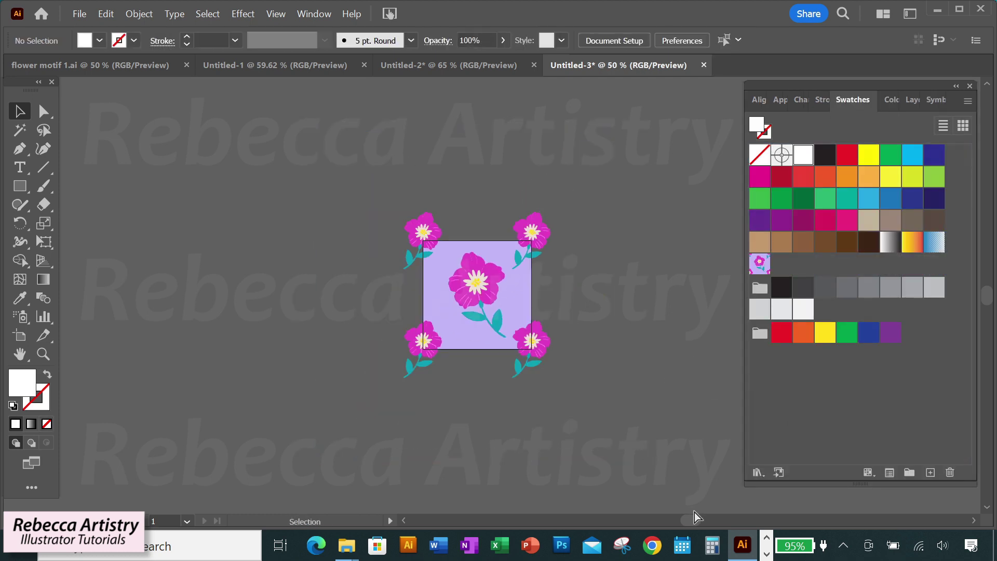
pyautogui.hscroll(3, 708, 521)
pyautogui.press('m')
pyautogui.moveTo(292, 115); pyautogui.dragTo(746, 477)
pyautogui.press('v')
pyautogui.click(760, 264)
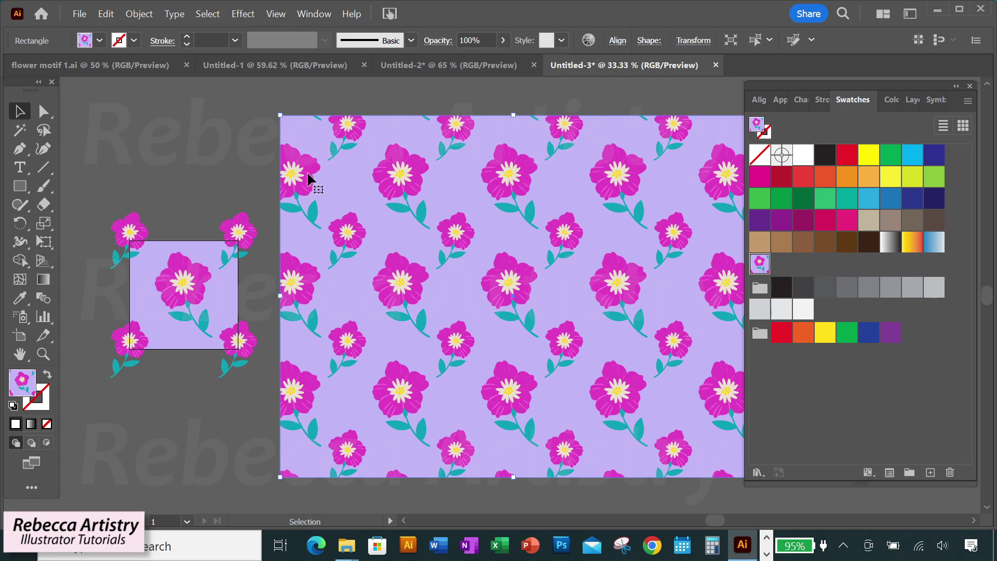
pyautogui.click(160, 162)
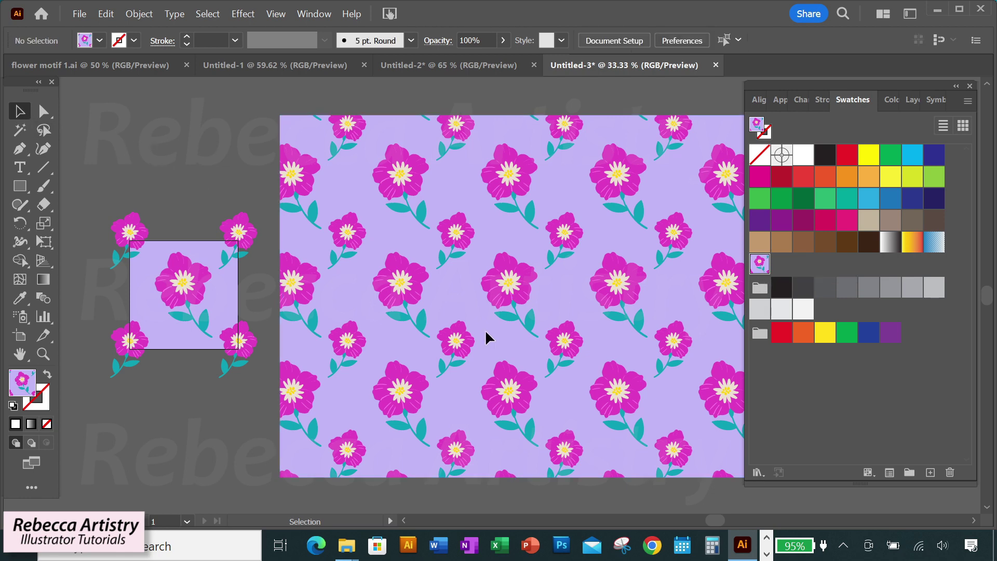
pyautogui.moveTo(715, 520); pyautogui.dragTo(717, 521)
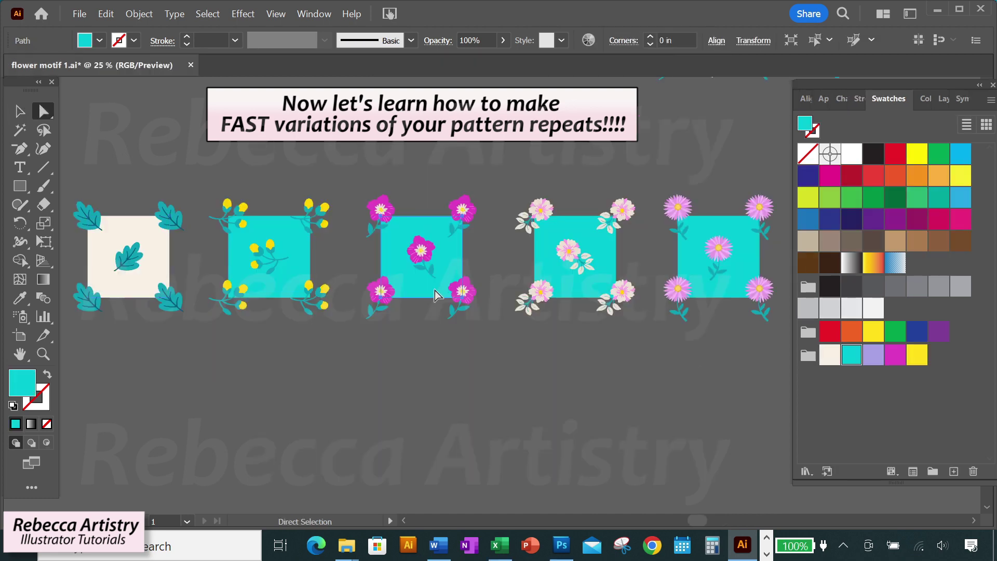
# Recolour the background square of the magenta flower tile with the lavender swatch
pyautogui.click(873, 355)
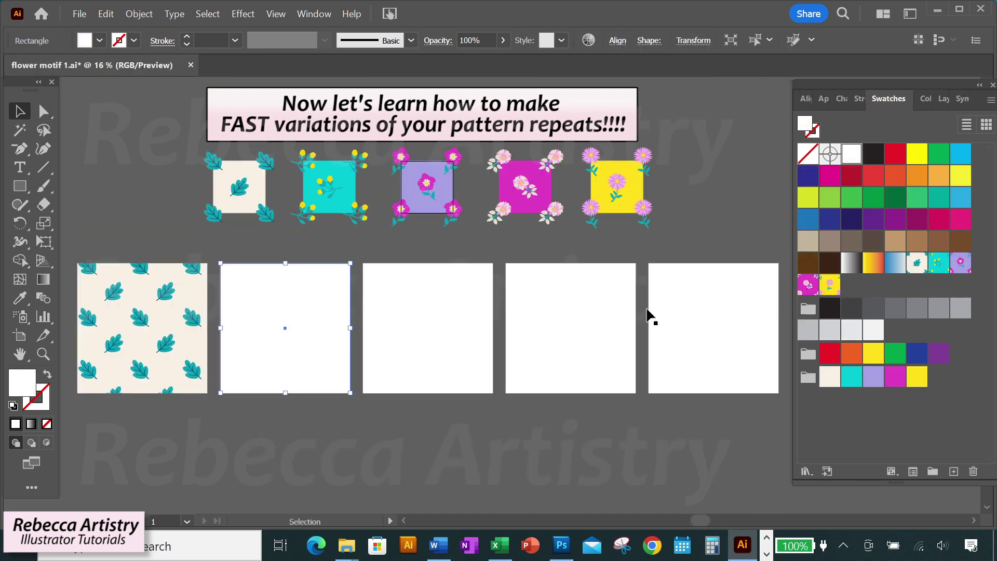
# Fill the four blank squares in order with the turquoise, lavender, magenta and yellow floral pattern swatches, then clear the selection
pyautogui.click(939, 263)
pyautogui.click(452, 352)
pyautogui.click(961, 263)
pyautogui.click(590, 361)
pyautogui.click(808, 284)
pyautogui.click(717, 356)
pyautogui.click(830, 285)
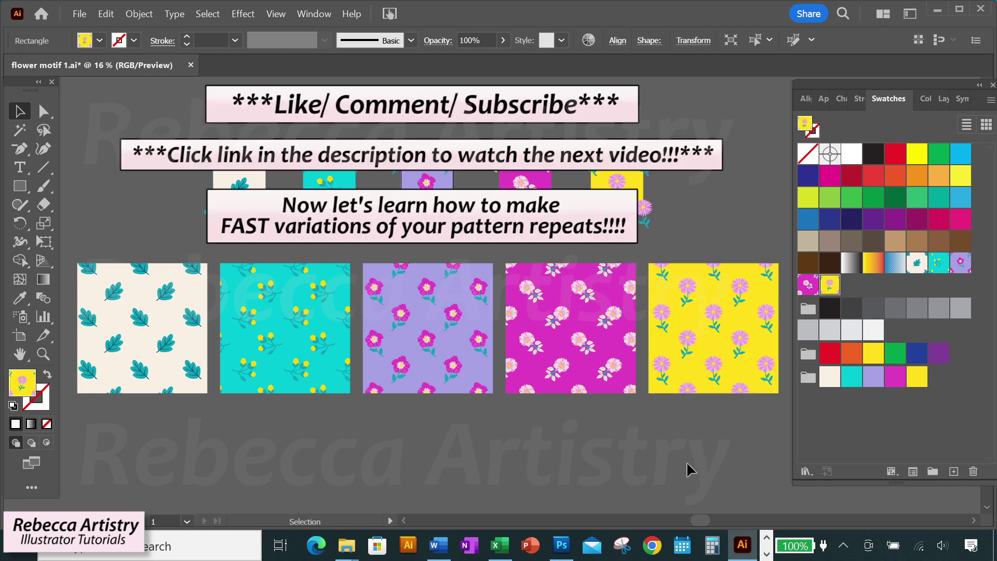
pyautogui.click(722, 464)
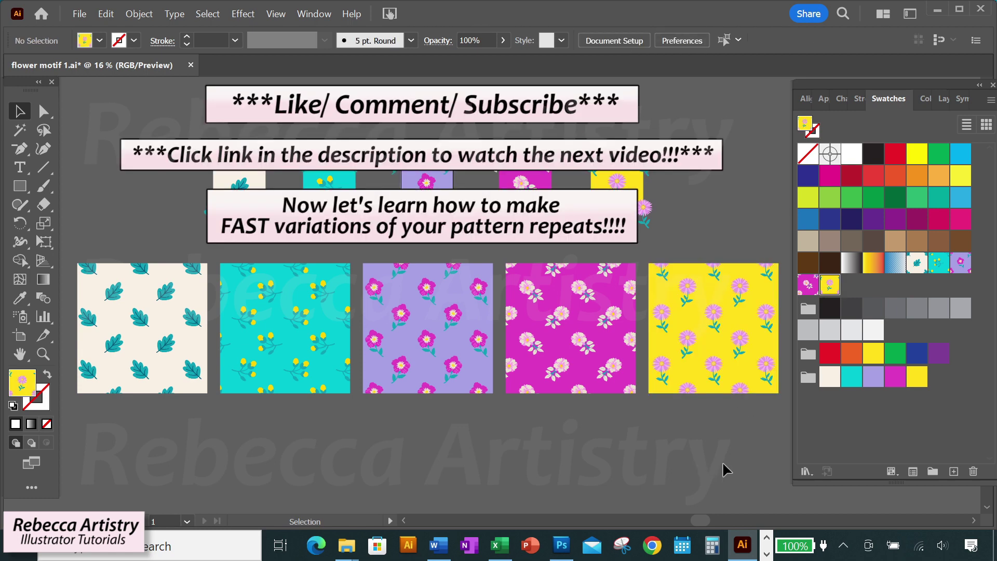